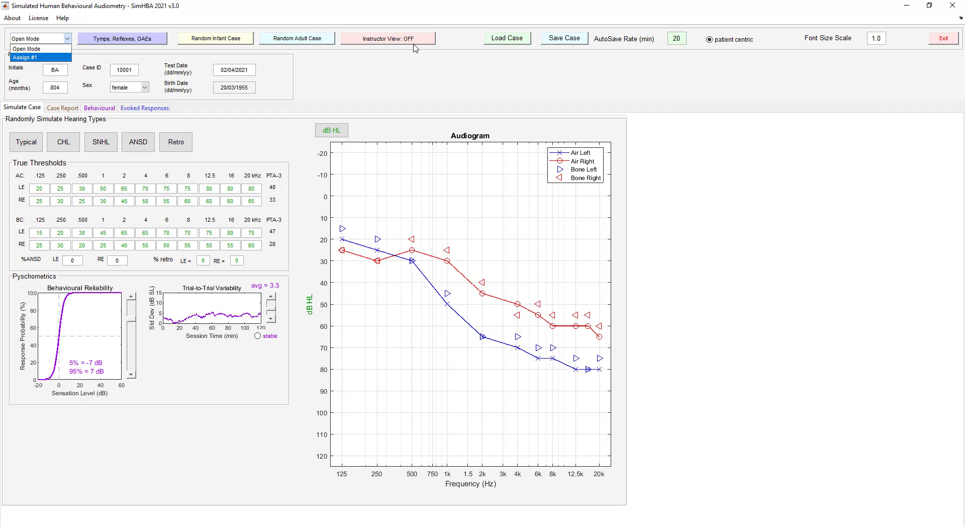
Show the patient's tympanometry, acoustic reflex and DPOAE results in turn, and close the test view.
click(113, 20)
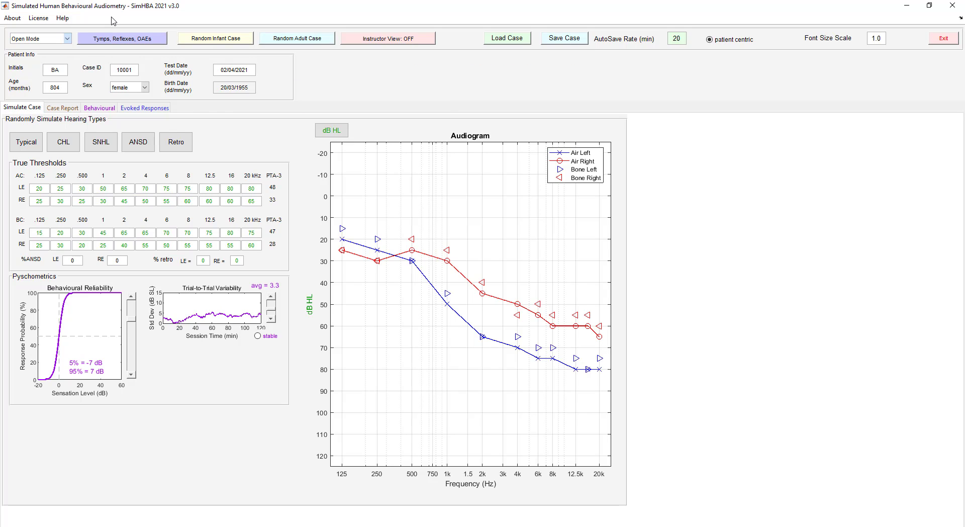
click(120, 39)
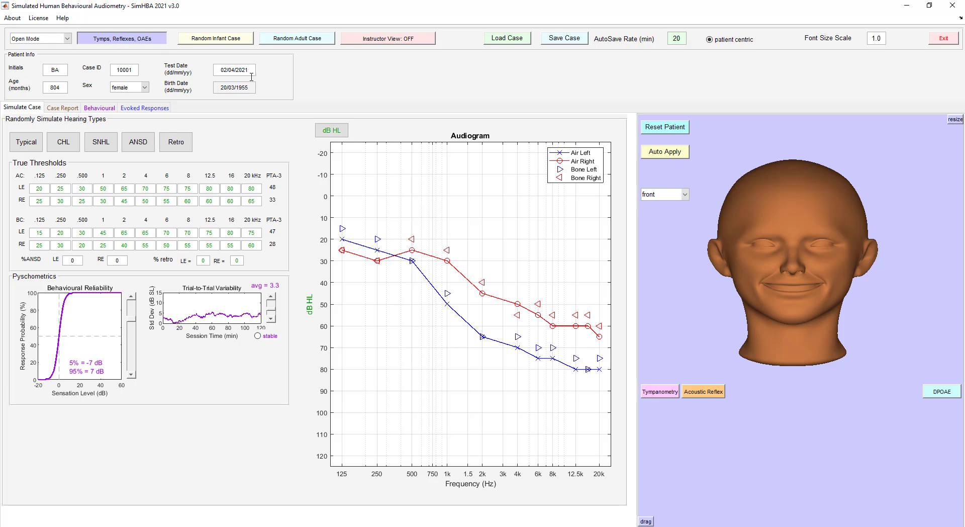
click(669, 393)
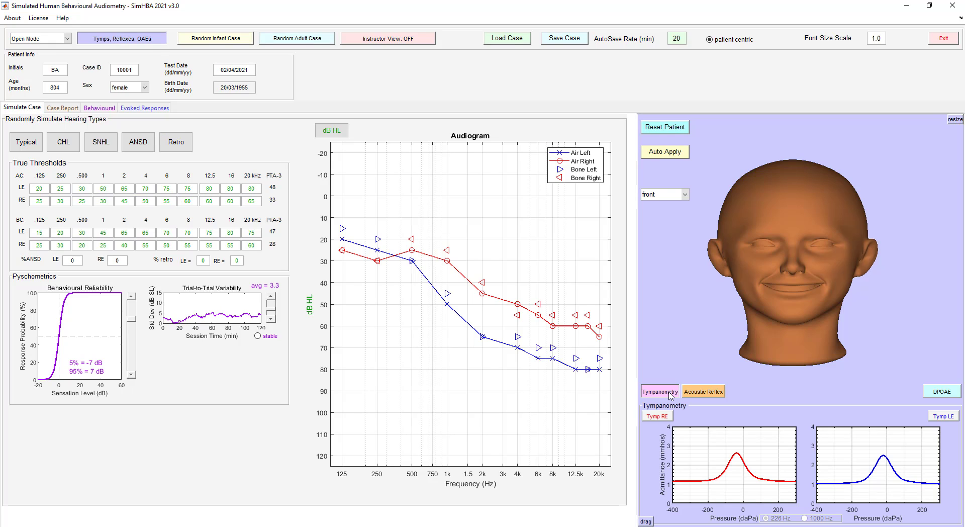
click(704, 392)
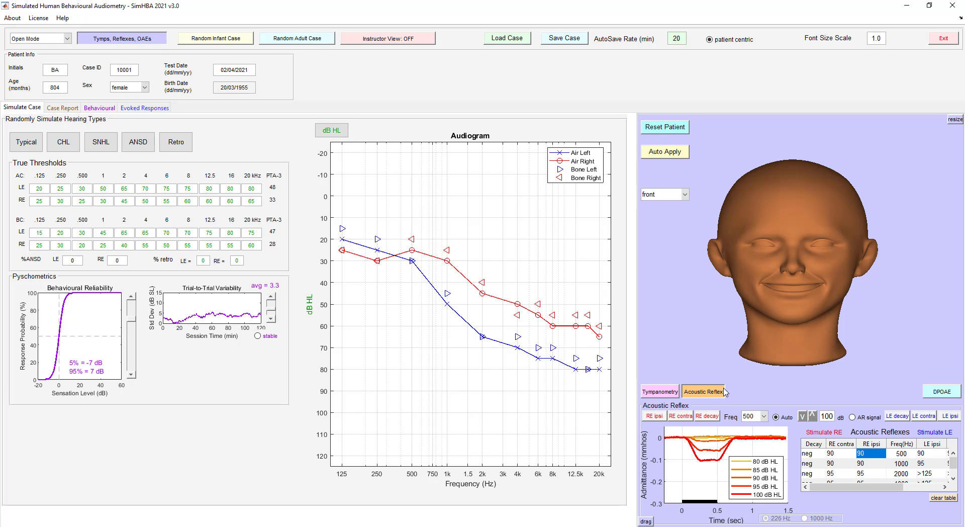
click(945, 394)
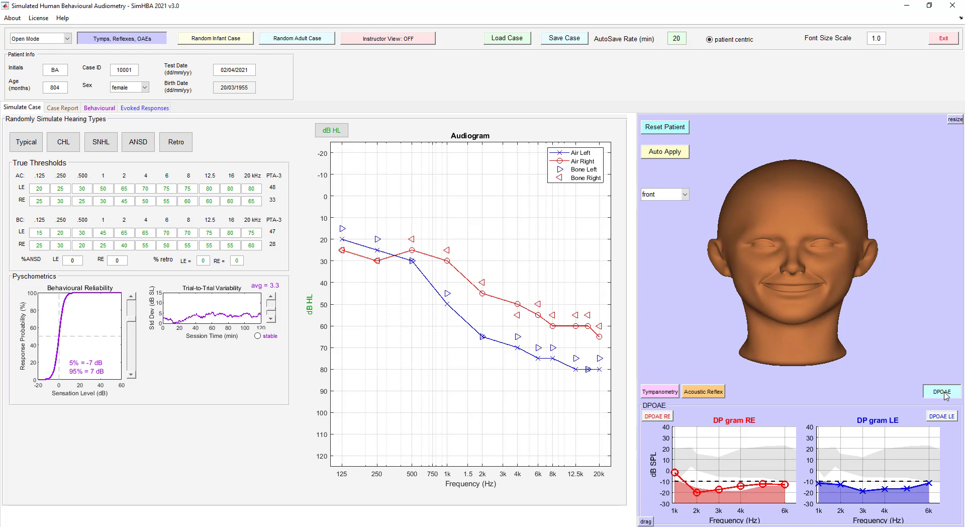
click(133, 42)
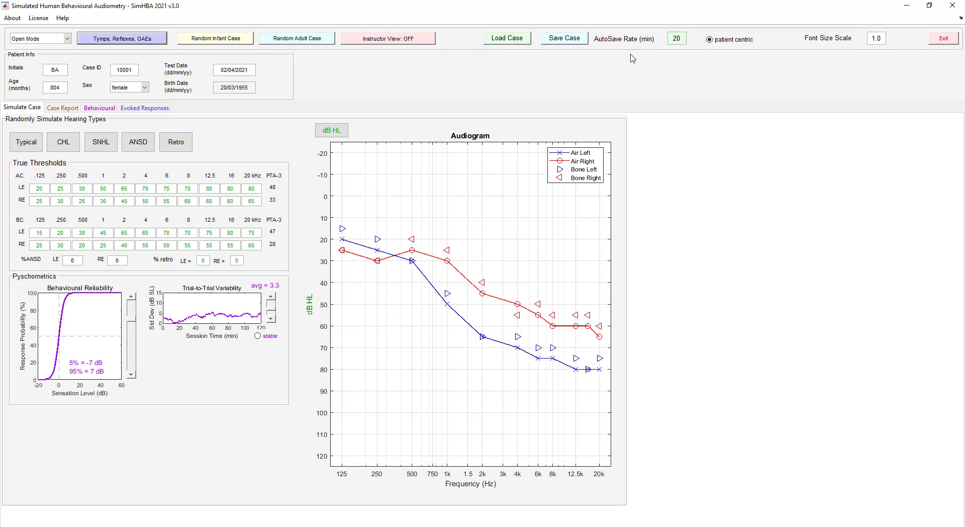
Check the autosave rate setting and the evoked responses page, and return to the case simulation page.
click(682, 37)
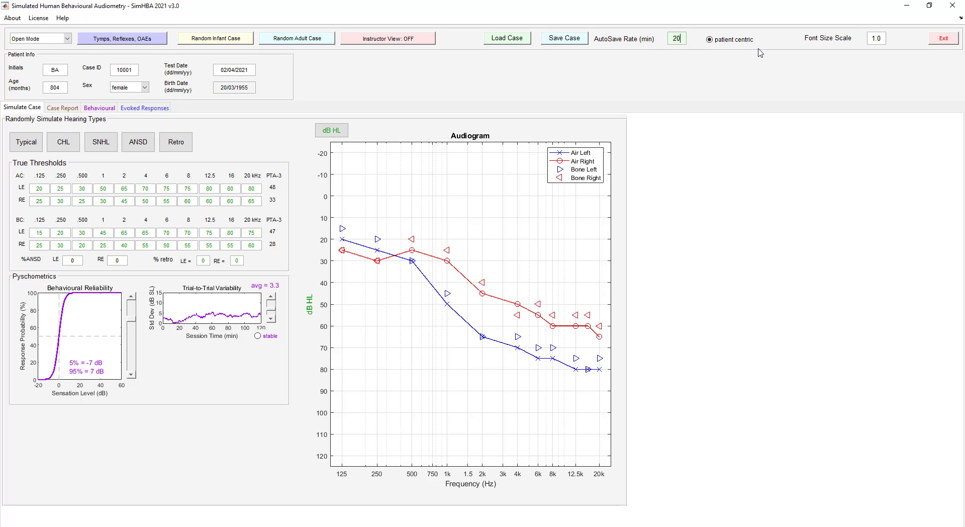
click(145, 108)
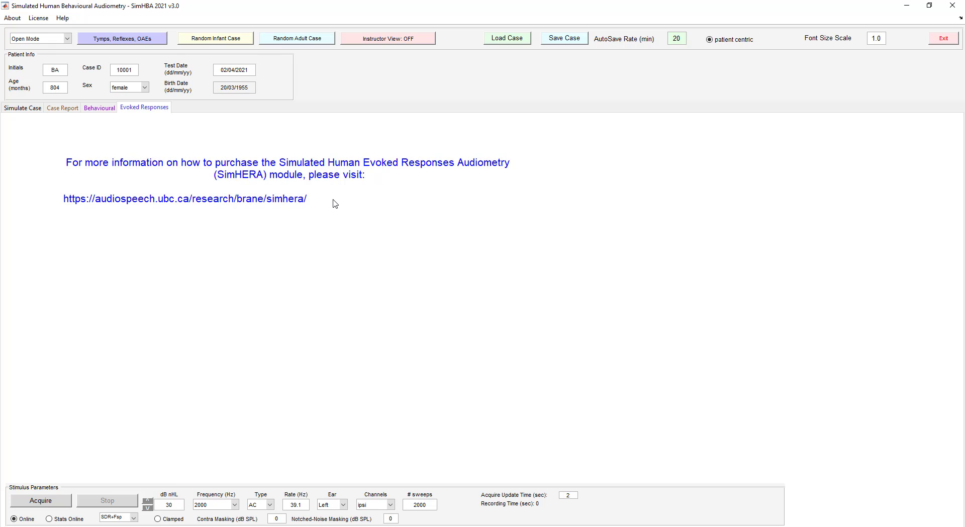
click(25, 108)
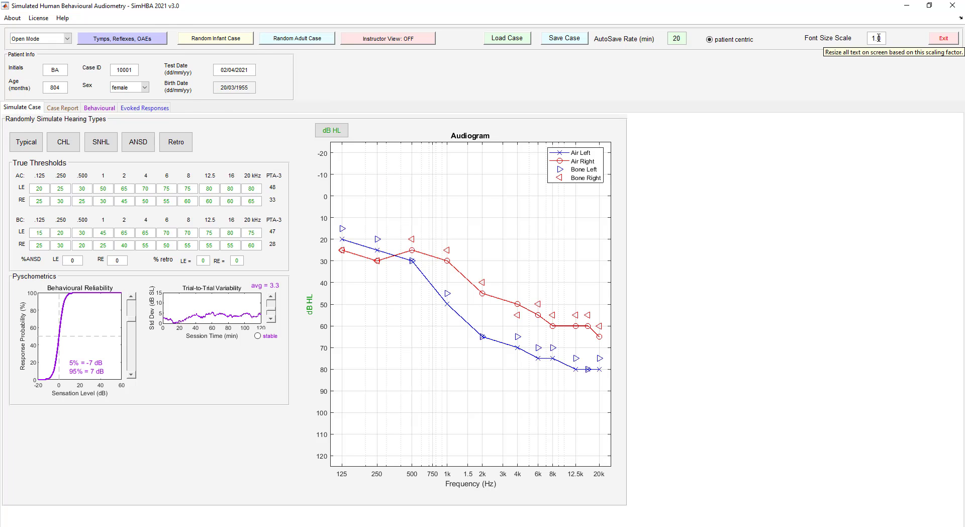
Try a font size scale of 1.5, and restore the original text size using 1/1.5 and a scale of 1.
drag(874, 37, 887, 40)
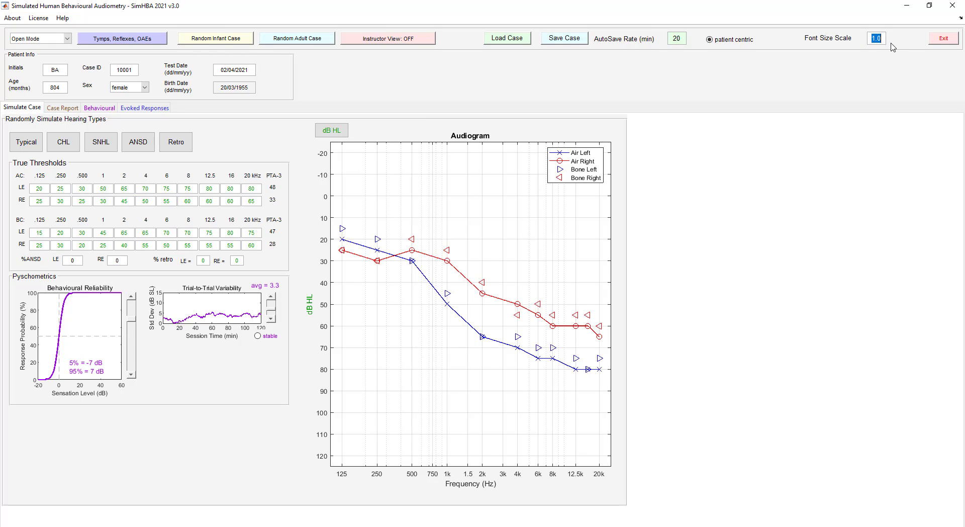
text(1.5)
key(Return)
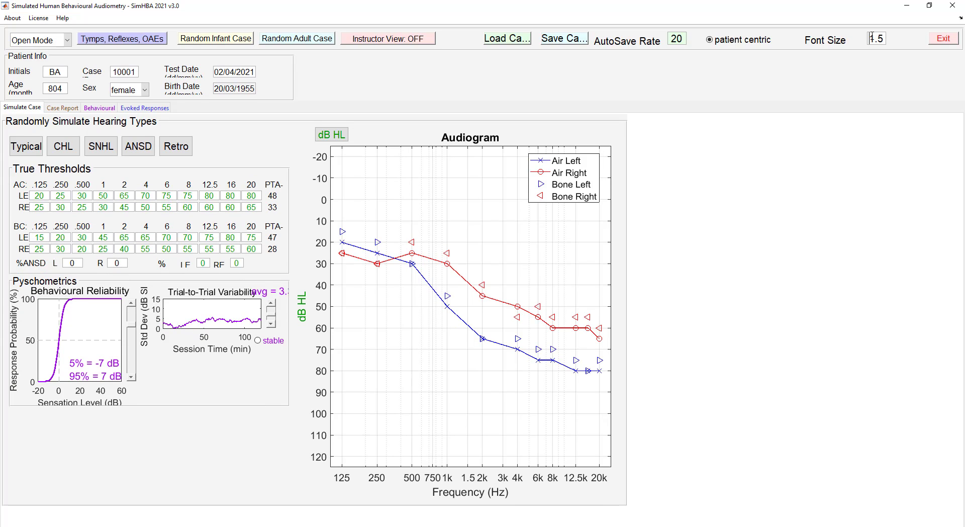
text(1/)
key(Return)
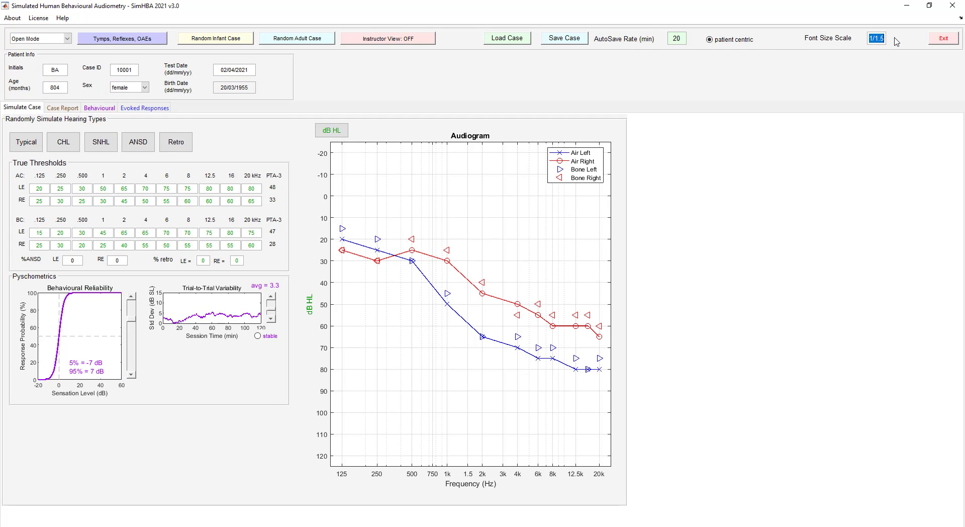
text(1)
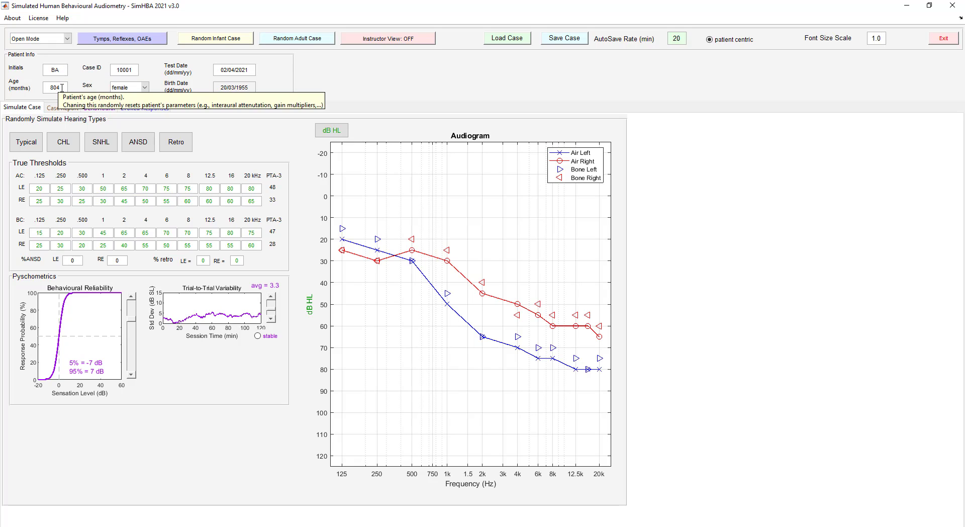
Enter a new case ID for the patient and check the available sex options.
click(127, 70)
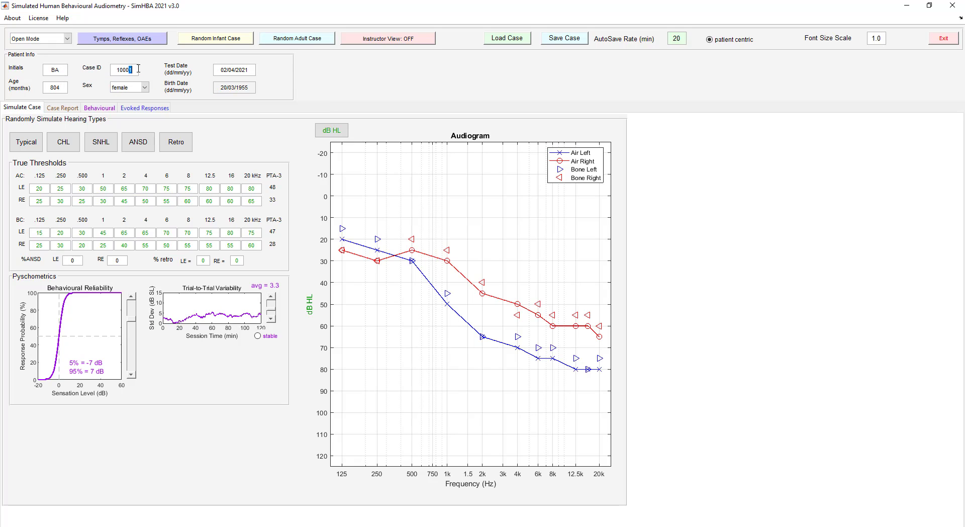
text(3)
click(146, 89)
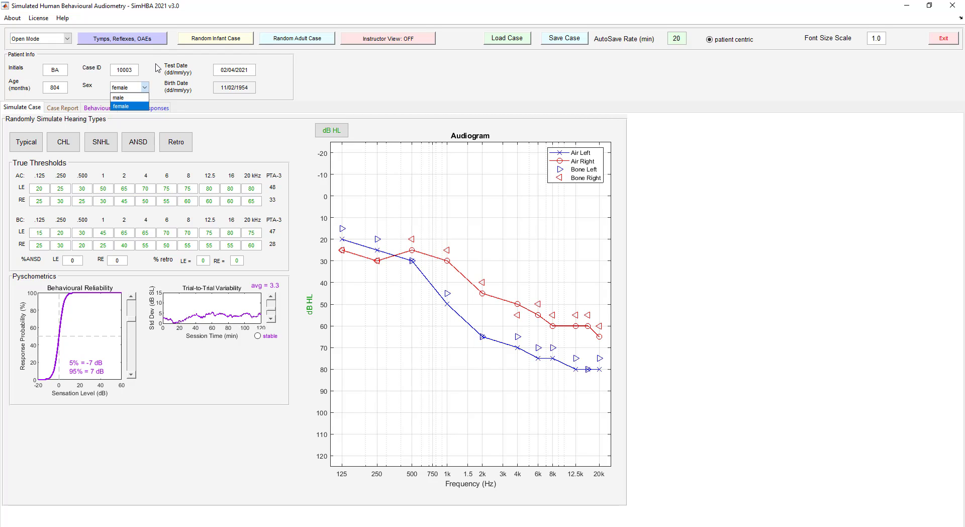
click(158, 68)
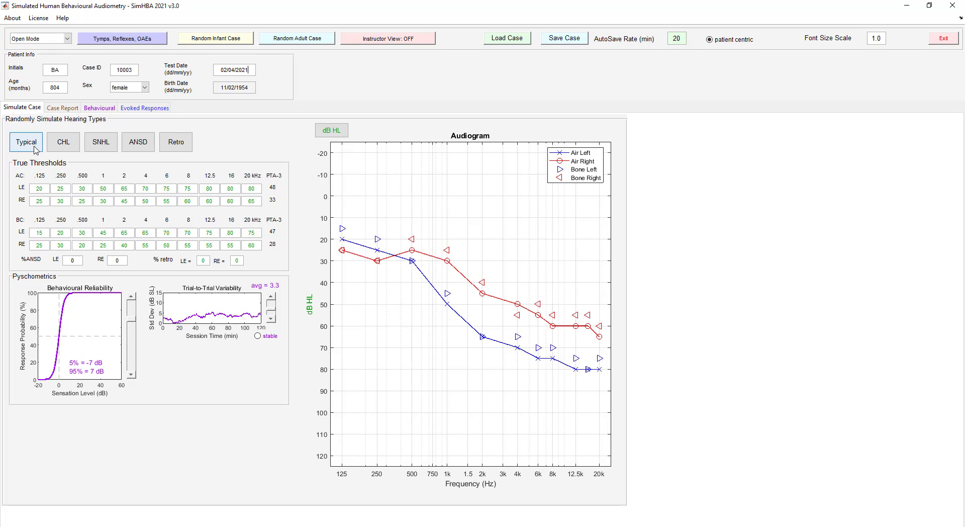
Open the left ear's .125 kHz air-conduction true threshold for editing and confirm it.
drag(48, 189, 30, 186)
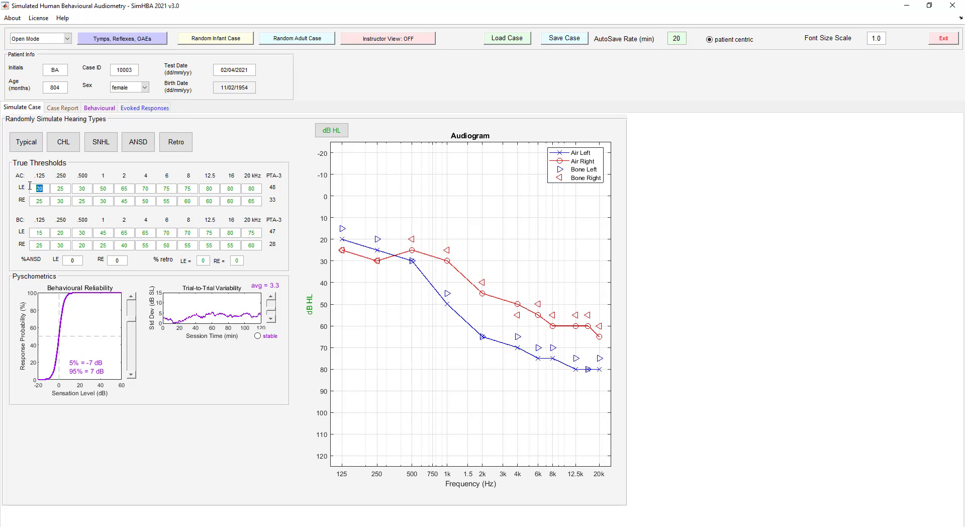
key(Return)
key(Return)
Adjust the behavioural reliability curve across its range, leaving 5% at -10 dB and 95% at 10 dB.
drag(133, 320, 133, 301)
drag(133, 309, 136, 391)
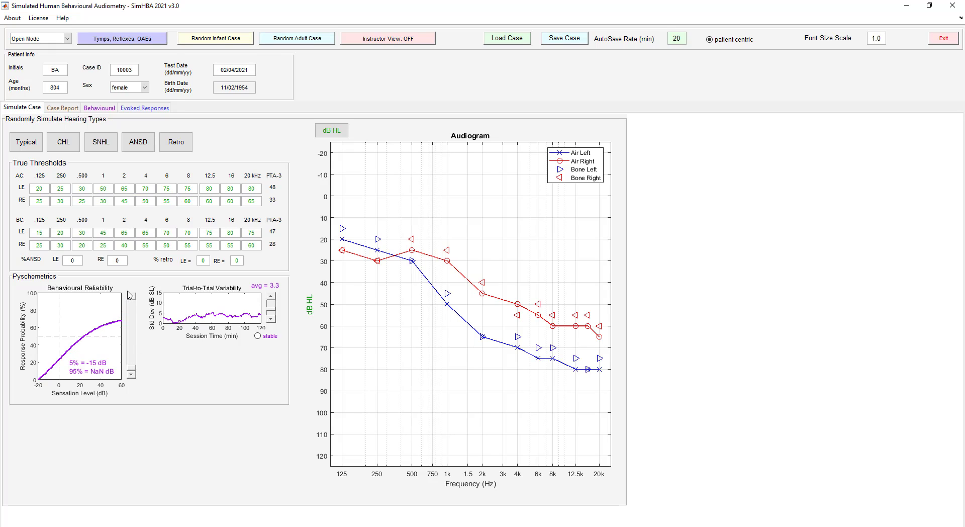
drag(134, 373, 134, 337)
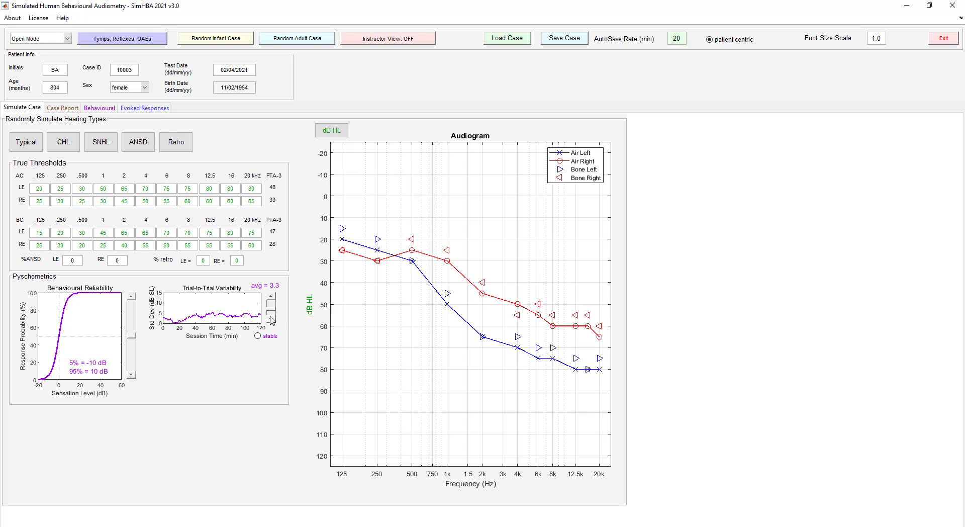
Try high, zero and stable trial-to-trial variability, leaving it non-stable with an average of 2.9.
drag(275, 312, 275, 305)
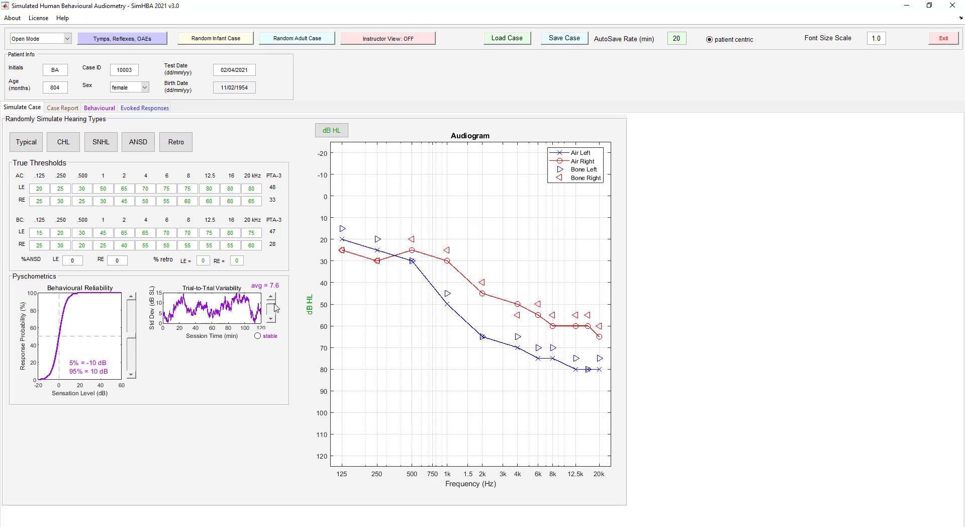
drag(274, 304, 273, 315)
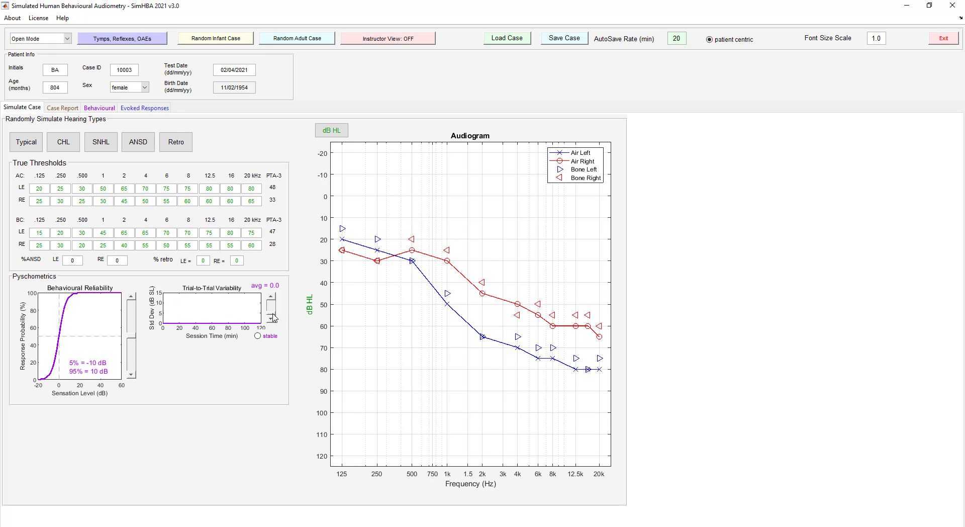
click(273, 315)
drag(272, 310, 271, 309)
click(257, 336)
click(271, 313)
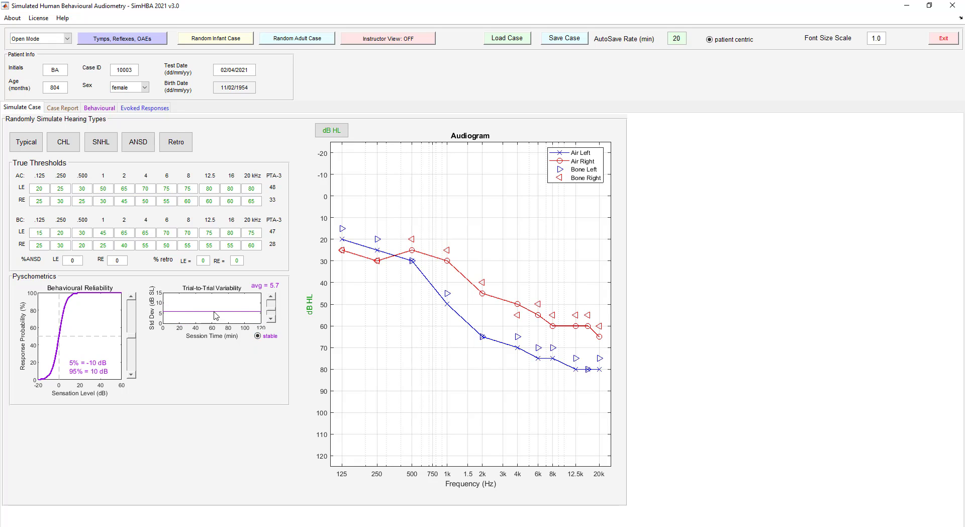
click(257, 335)
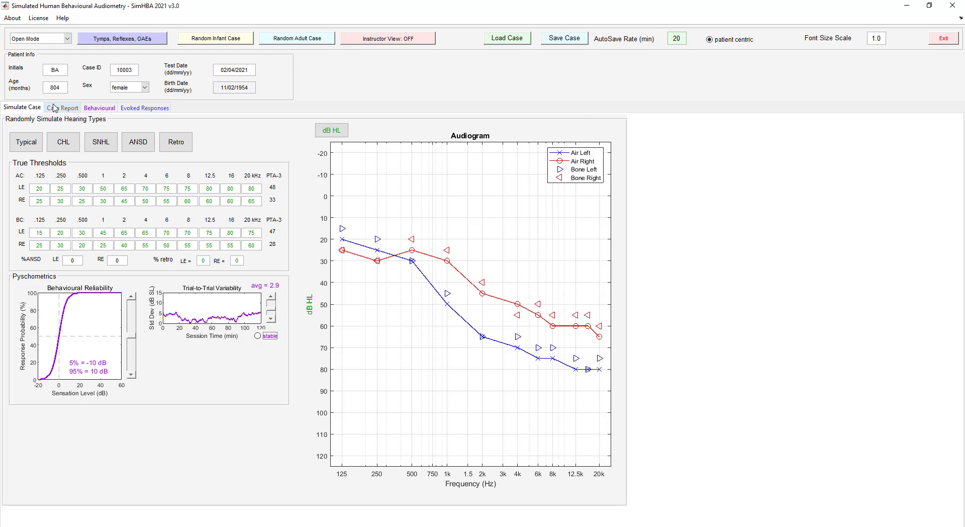
Open the behavioural testing page and try the supra-aural headphones and both bone conductor placements, returning to insert earphones.
click(100, 108)
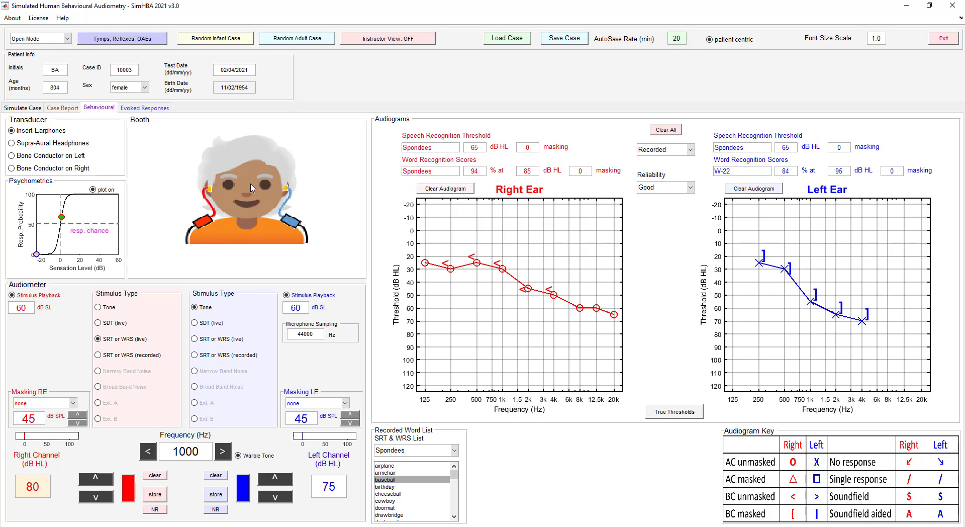
click(48, 145)
click(54, 156)
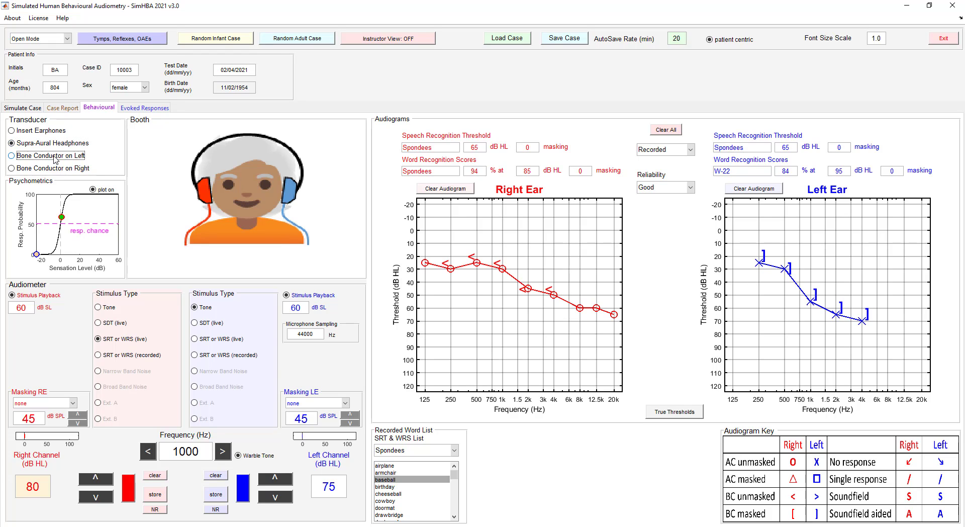
click(68, 170)
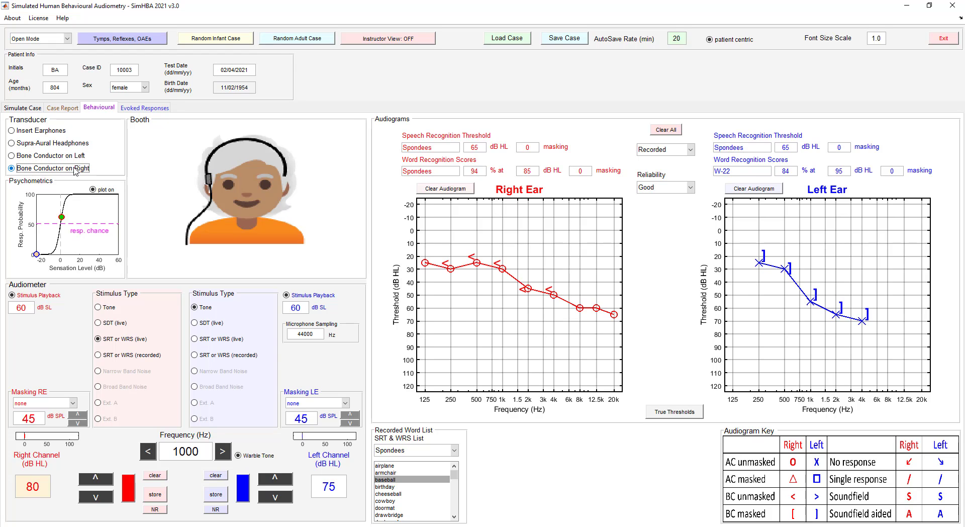
click(50, 131)
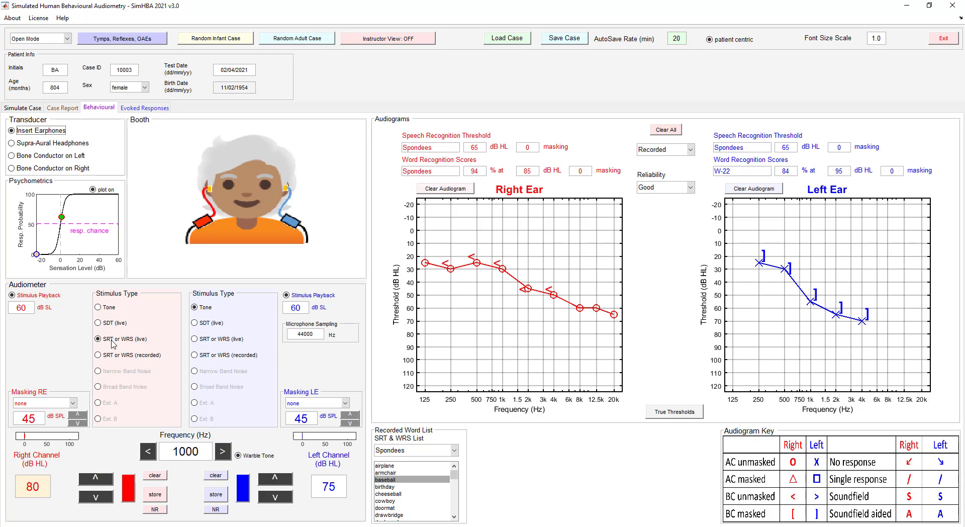
Enable stimulus playback for the right channel, acknowledge the safety warning, and set the playback level to 60 dB SL.
click(13, 296)
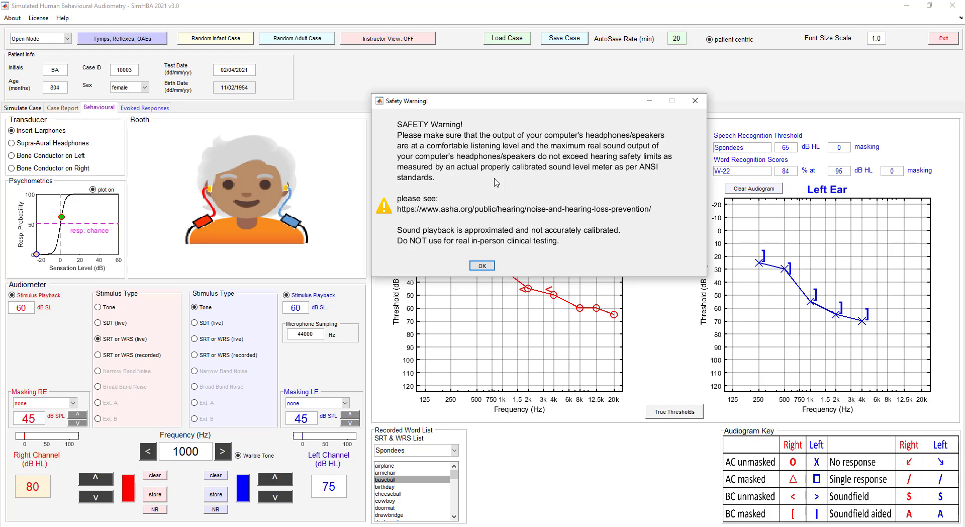
click(482, 266)
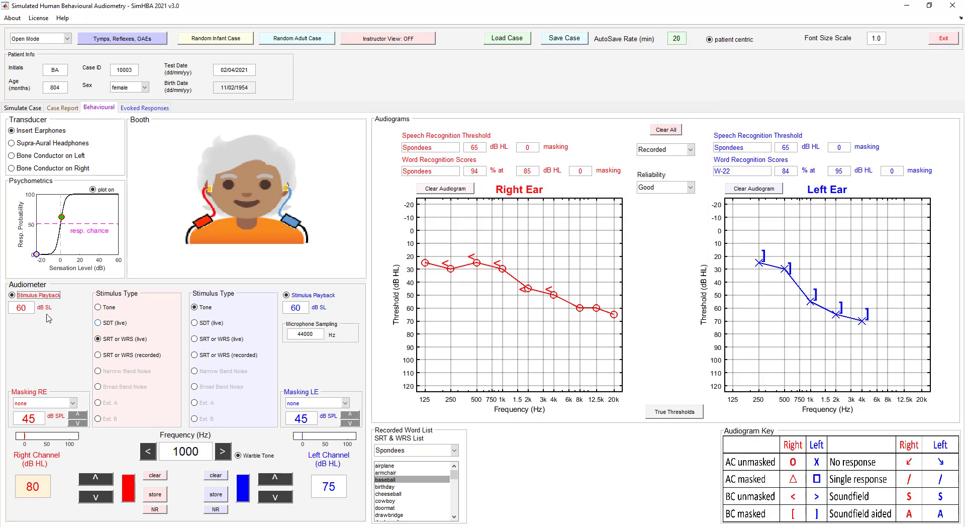
click(33, 307)
double_click(26, 307)
text(60)
Present a 1000 Hz tone to the right ear at 60 dB HL, once without warble and once as a warble tone.
click(100, 308)
click(239, 458)
click(96, 496)
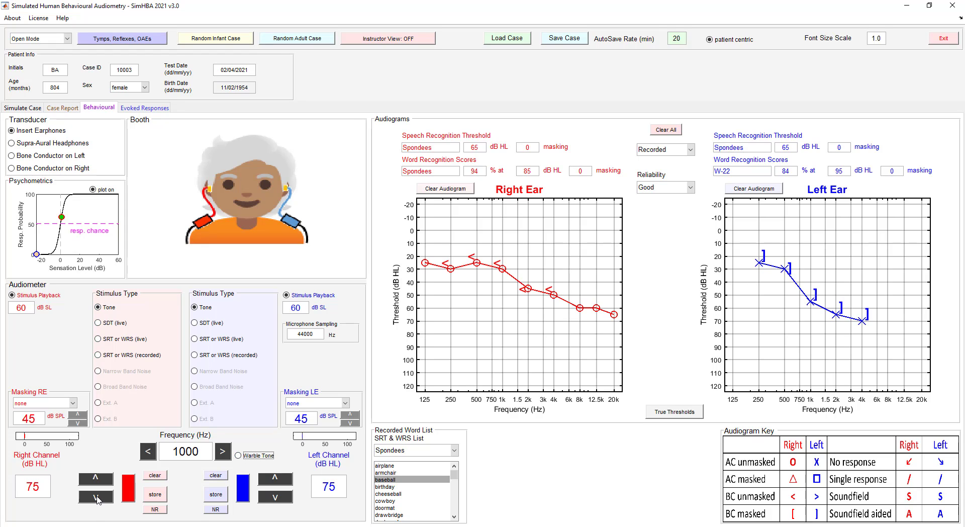
click(97, 497)
click(98, 498)
click(131, 489)
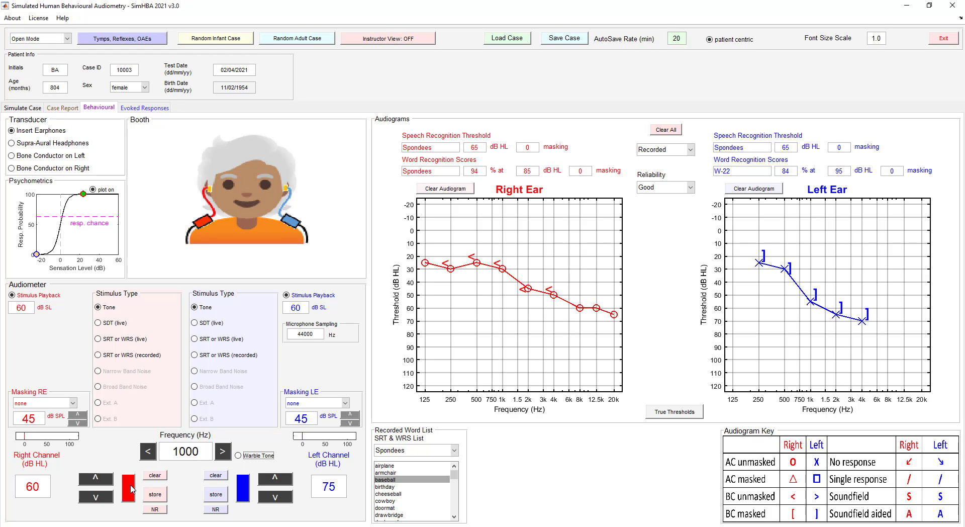
click(238, 455)
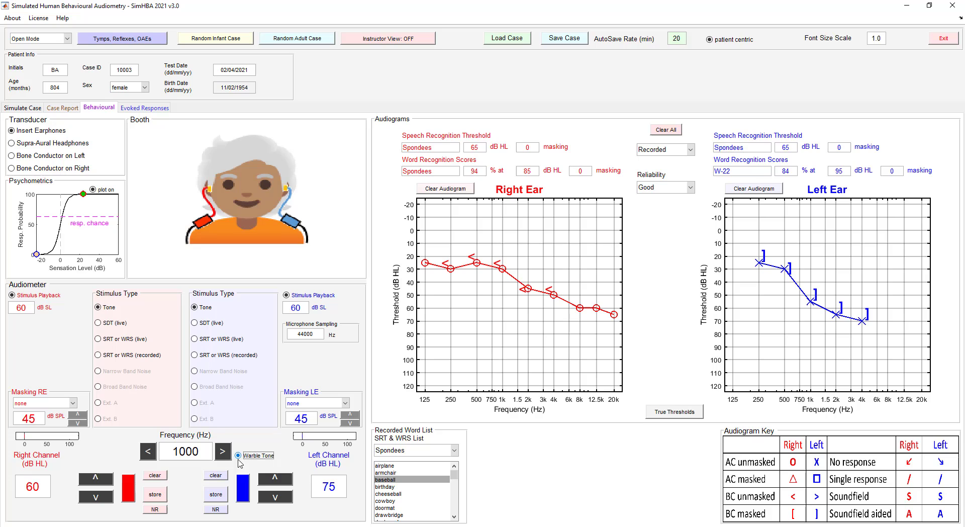
click(130, 487)
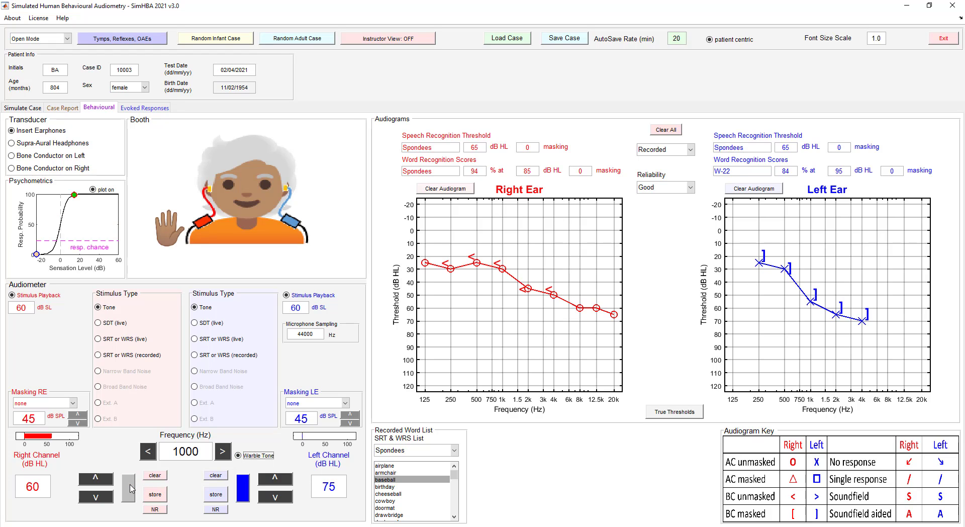
Present live SDT speech to the right ear at 60 dB HL and live SRT or WRS speech at 90 dB HL, acknowledging the accuracy warning.
click(100, 323)
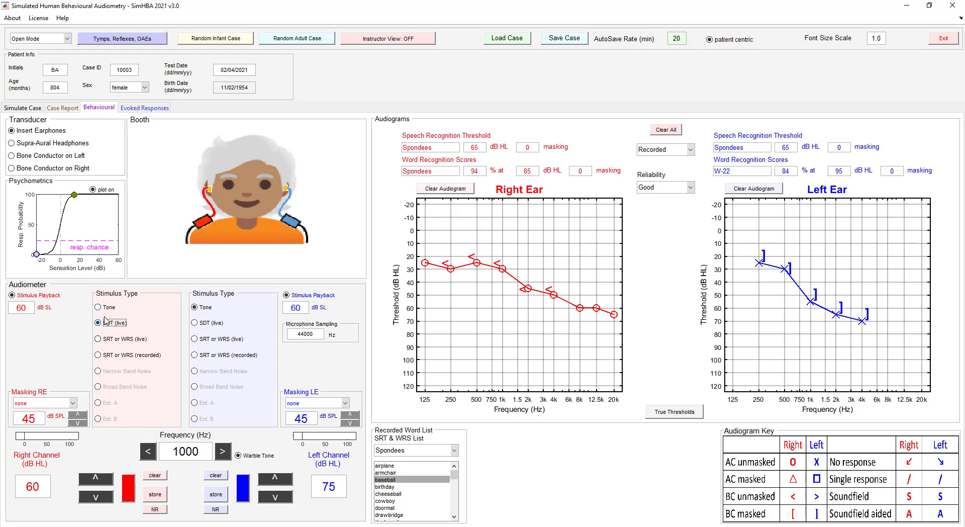
click(130, 485)
click(99, 480)
click(99, 481)
click(99, 481)
click(99, 481)
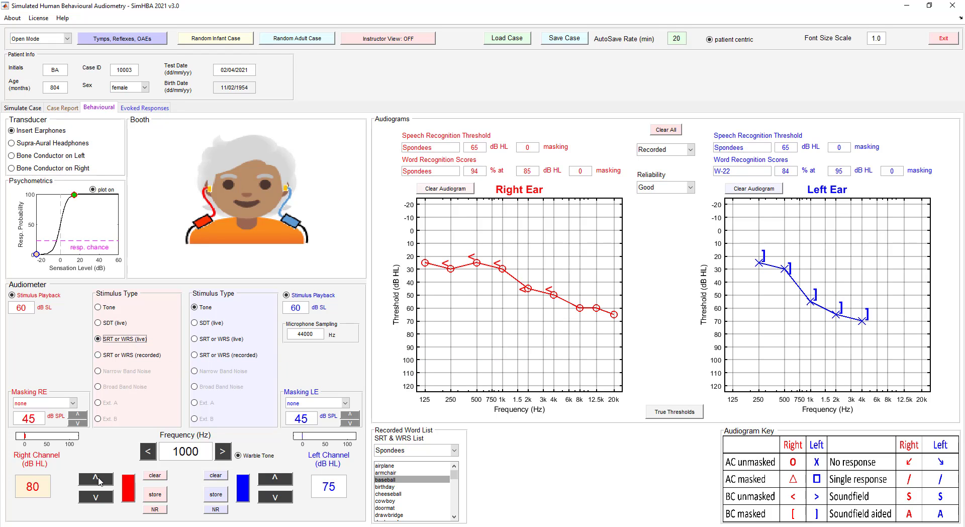
click(99, 481)
click(99, 481)
click(130, 486)
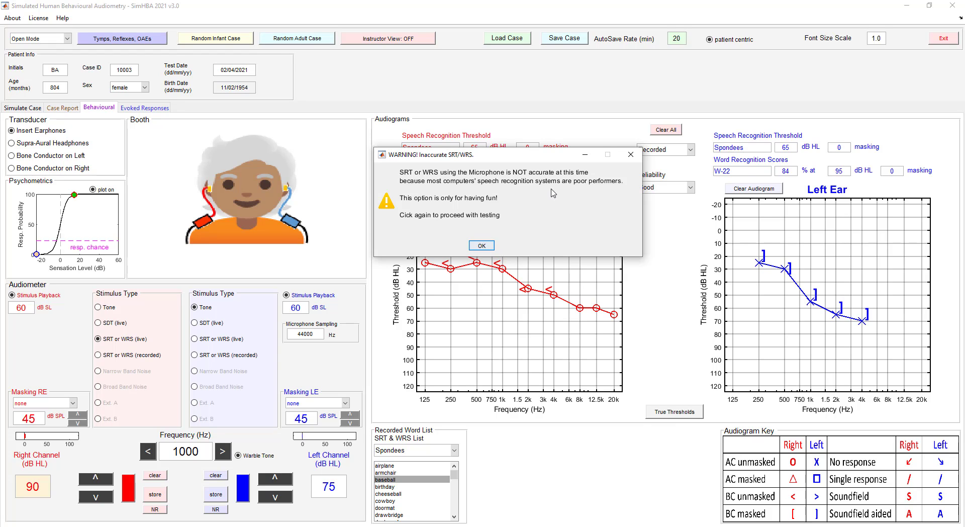
click(486, 245)
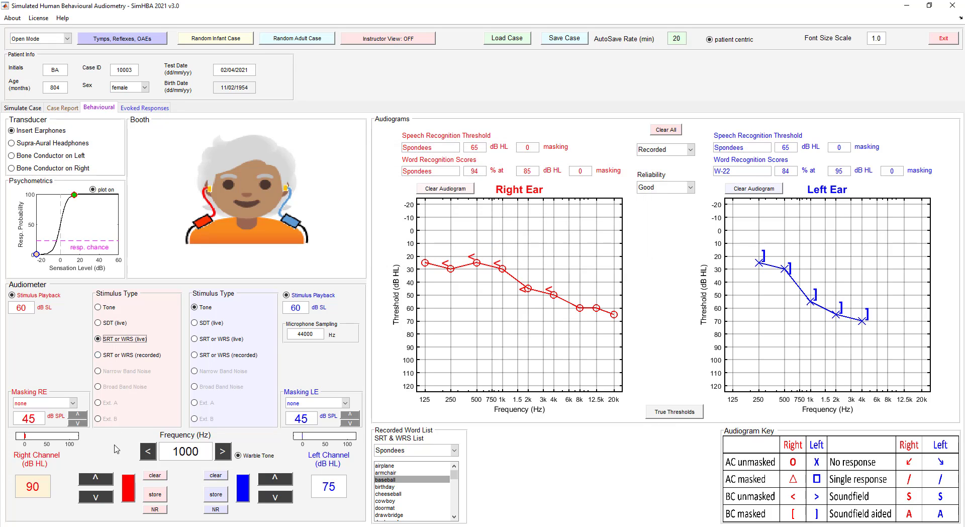
click(129, 495)
Present the recorded spondee "baseball" to the right ear at 90 dB HL as a recorded SRT or WRS stimulus.
click(117, 355)
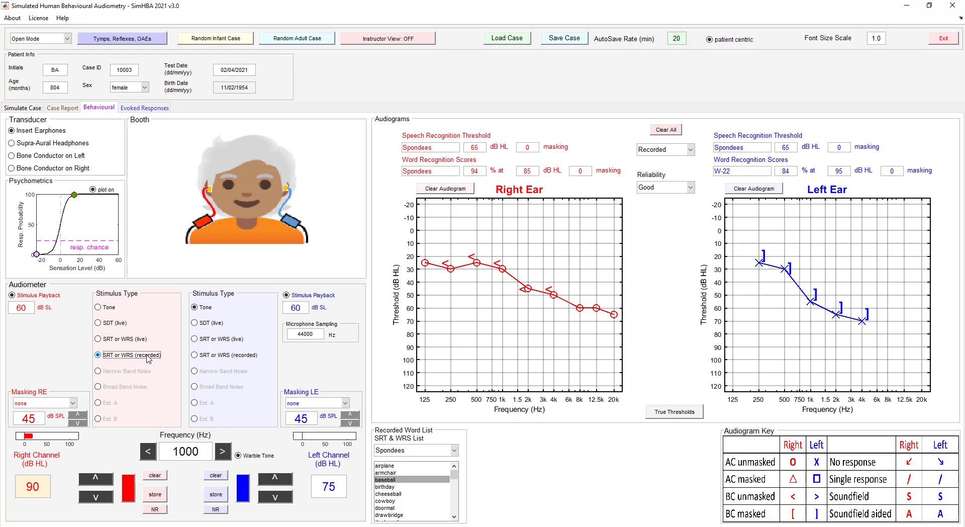
click(454, 451)
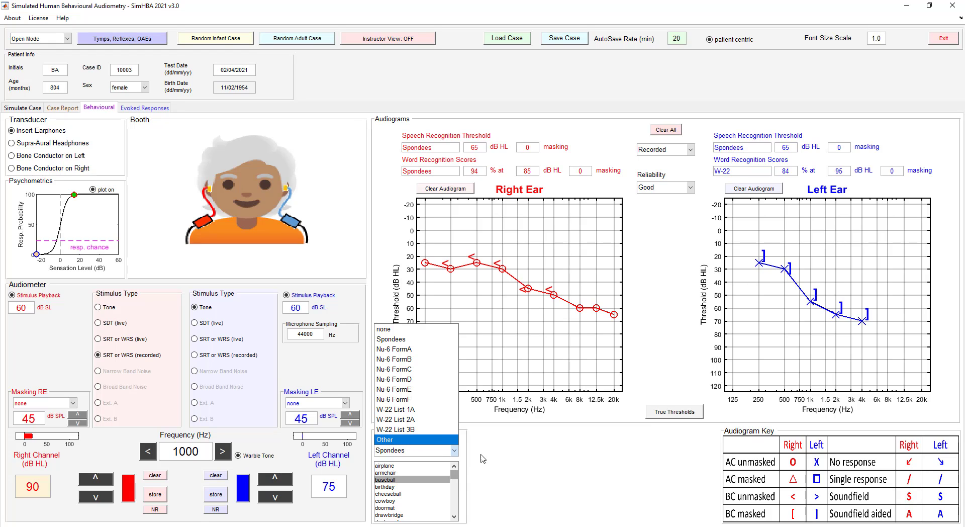
click(402, 481)
click(403, 481)
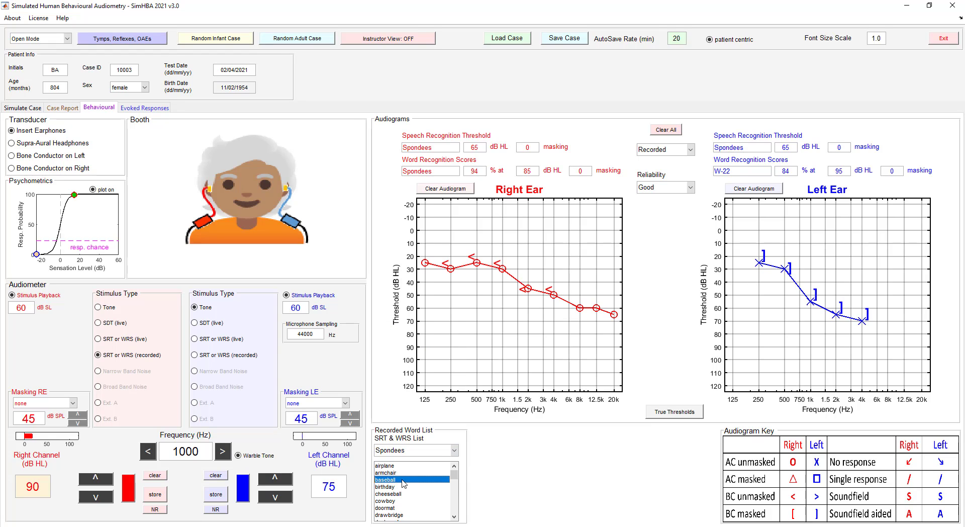
click(129, 493)
Repeat recorded spondee presentations to the right ear at varied lower levels, including 65 dB HL, finishing at 50 dB HL.
click(106, 497)
click(129, 493)
click(96, 496)
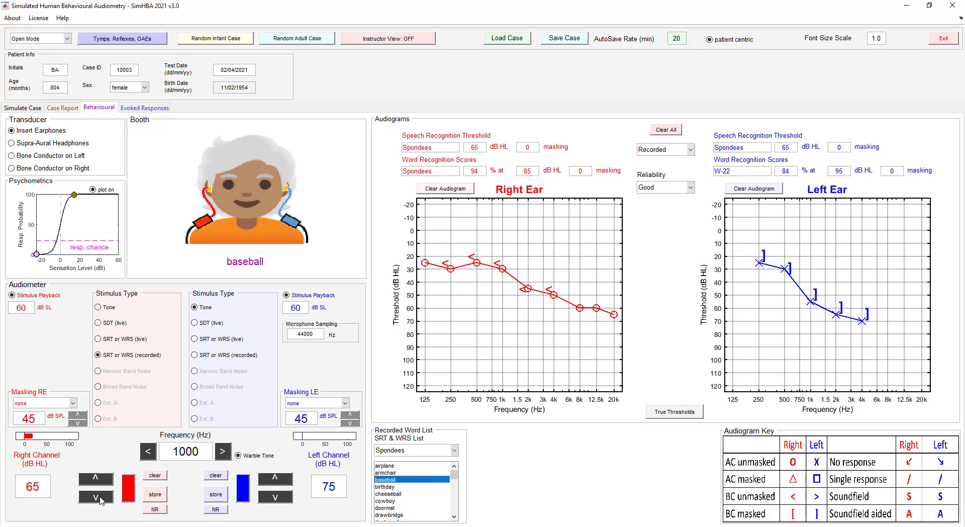
click(128, 489)
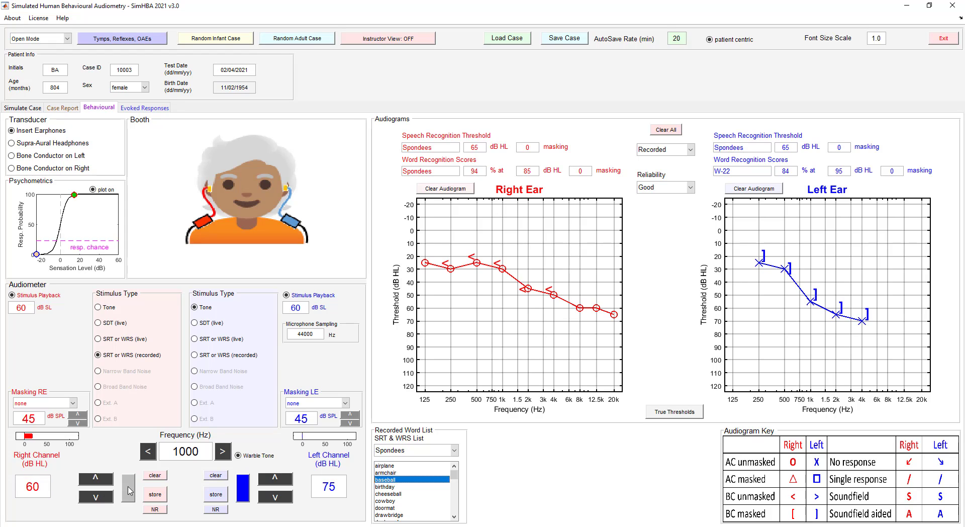
click(96, 497)
click(129, 489)
click(97, 481)
click(97, 485)
click(126, 492)
Set the right ear's masking level to 35 dB SPL.
click(80, 414)
click(80, 414)
click(79, 414)
click(79, 422)
click(79, 422)
click(80, 423)
click(80, 423)
click(79, 423)
Apply Broad Band masking at 50 dB SPL to the left ear and present a 1000 Hz tone to the right ear at 50 dB HL.
click(345, 403)
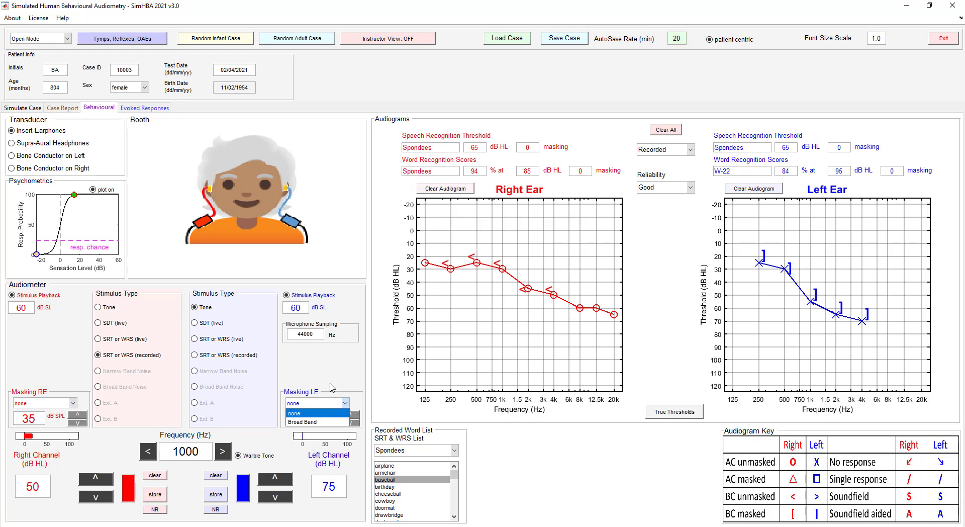
click(320, 422)
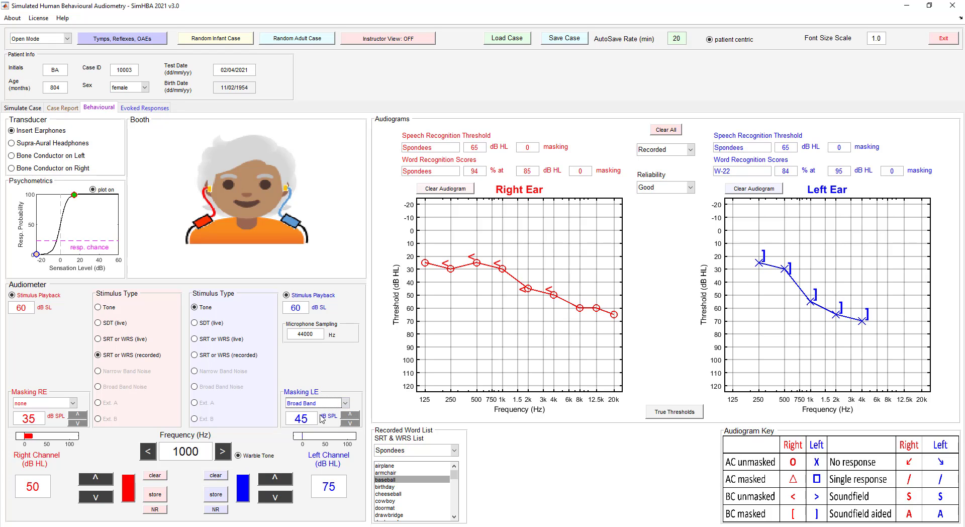
click(347, 416)
click(103, 307)
click(128, 487)
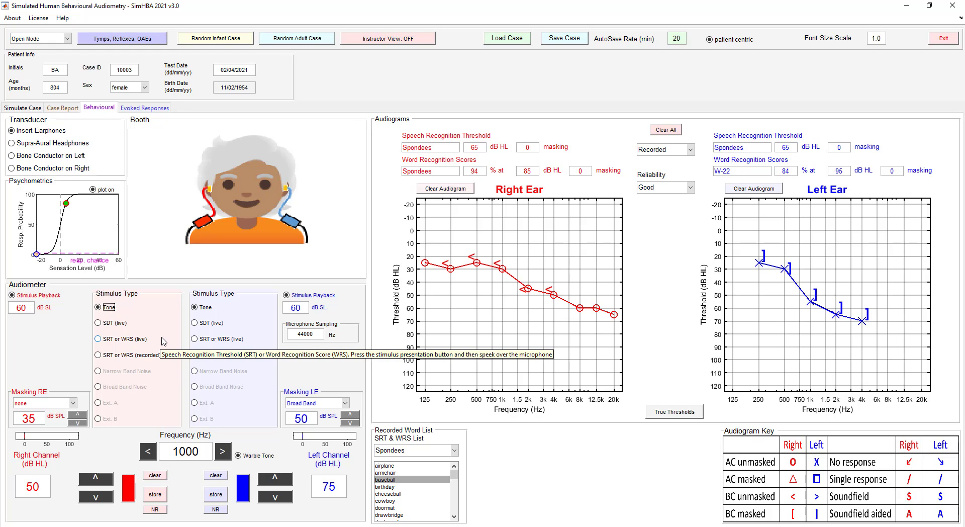
Remove the left ear masking and present an 8000 Hz tone to the left ear at 75 dB HL.
click(147, 452)
click(224, 453)
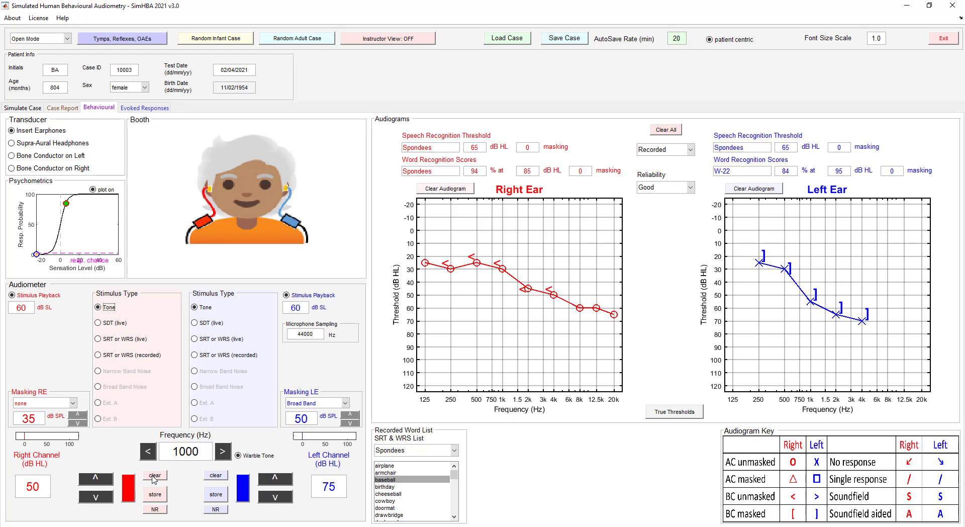
click(220, 453)
click(221, 453)
click(222, 454)
click(316, 402)
click(301, 411)
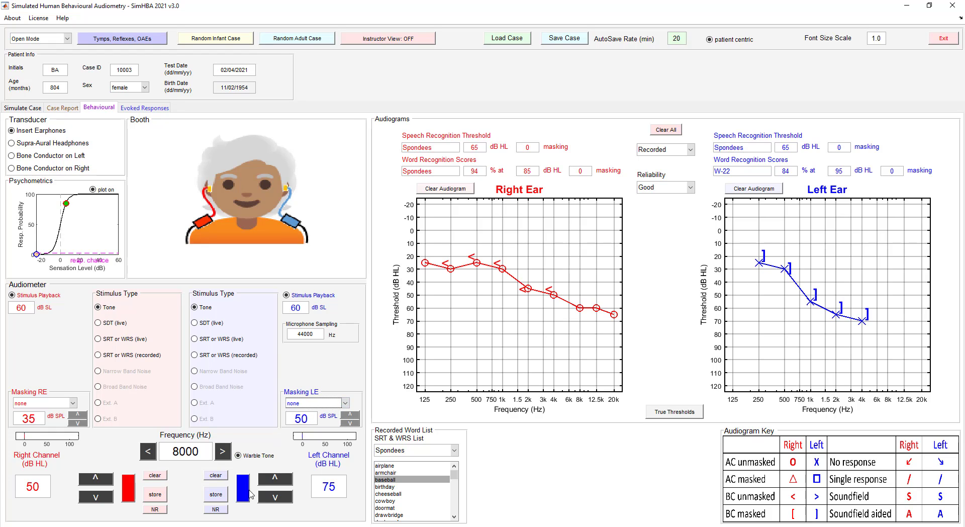
click(243, 490)
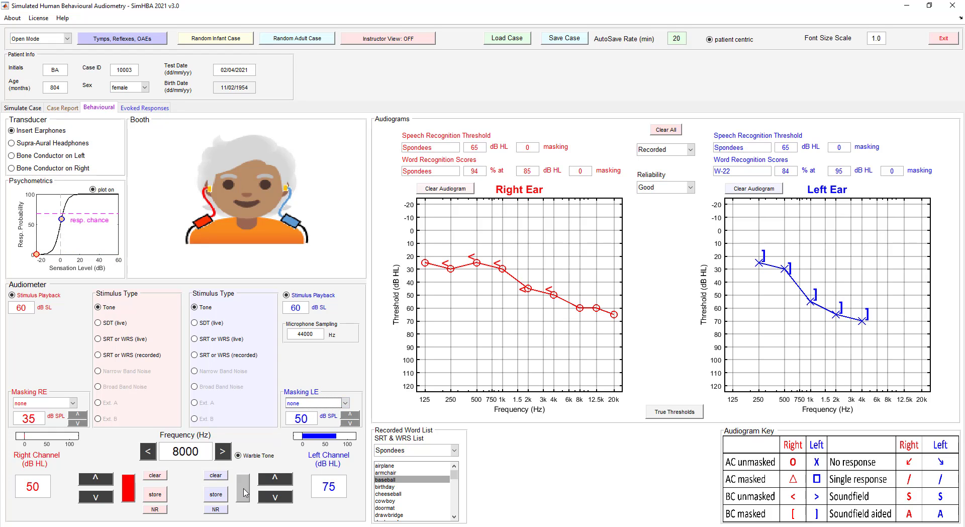
Present the 8000 Hz tone to the left ear at 80 dB HL, store that threshold, and check it in the case report.
click(273, 478)
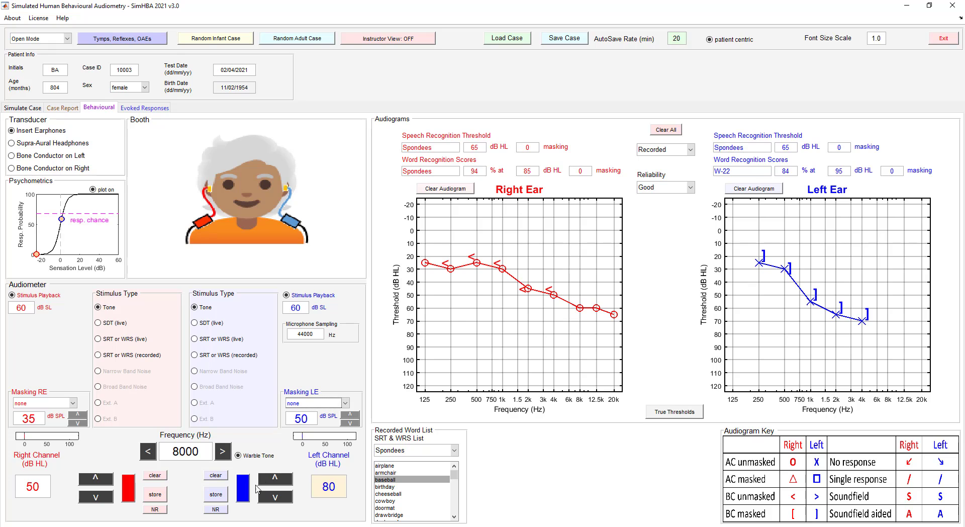
click(245, 485)
click(222, 496)
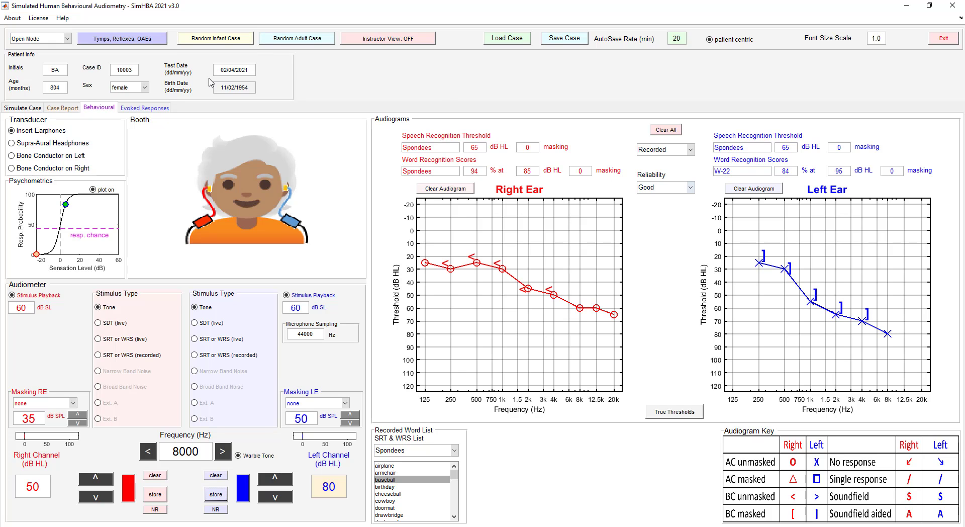
click(63, 110)
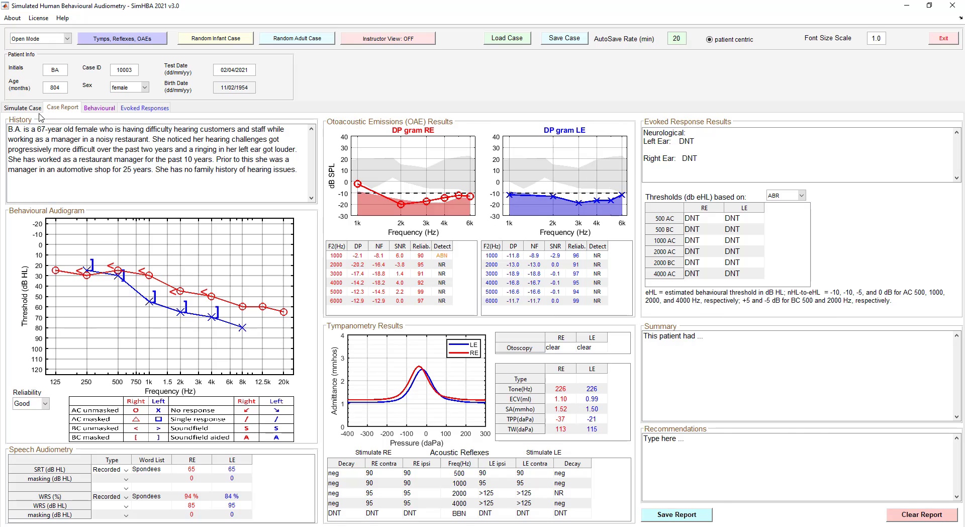
click(99, 107)
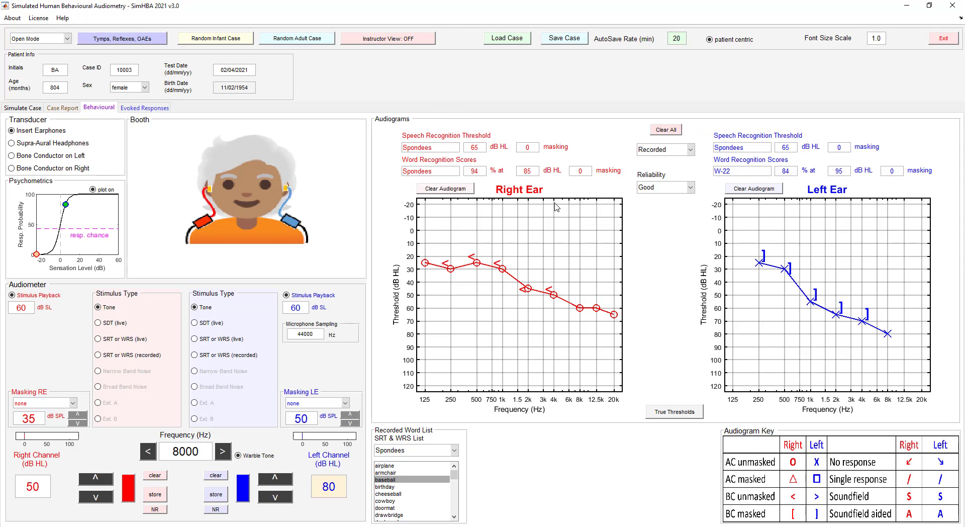
Set the right ear's speech recognition threshold to 55 dB HL and check it in the case report.
double_click(479, 149)
text(55)
click(62, 107)
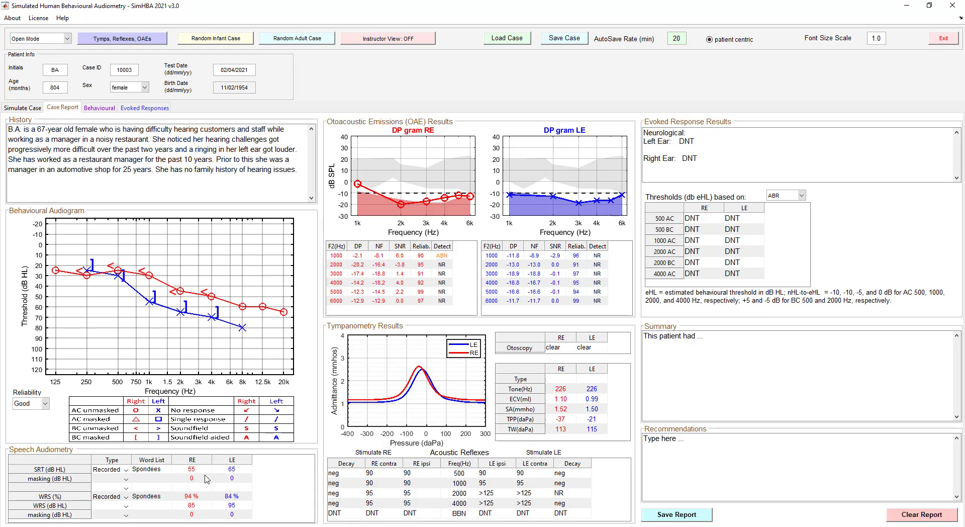
click(99, 108)
Change the speech presentation type to Live, check it in the case report, and set the right ear's word recognition list to Nu-6.
click(692, 150)
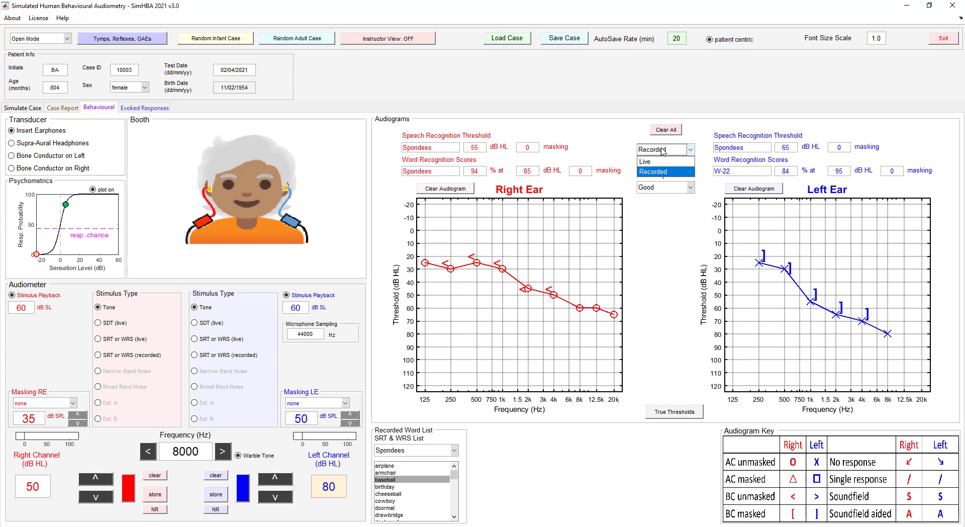
click(654, 158)
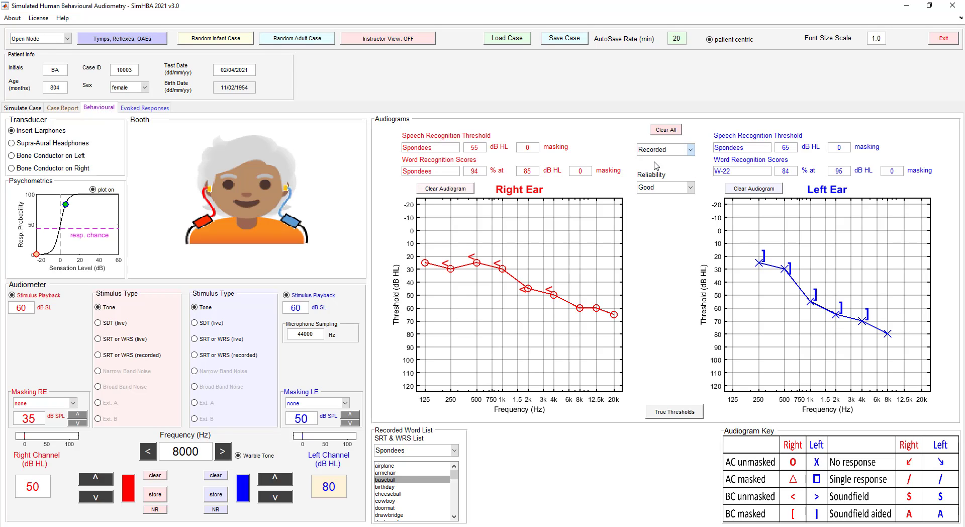
click(62, 108)
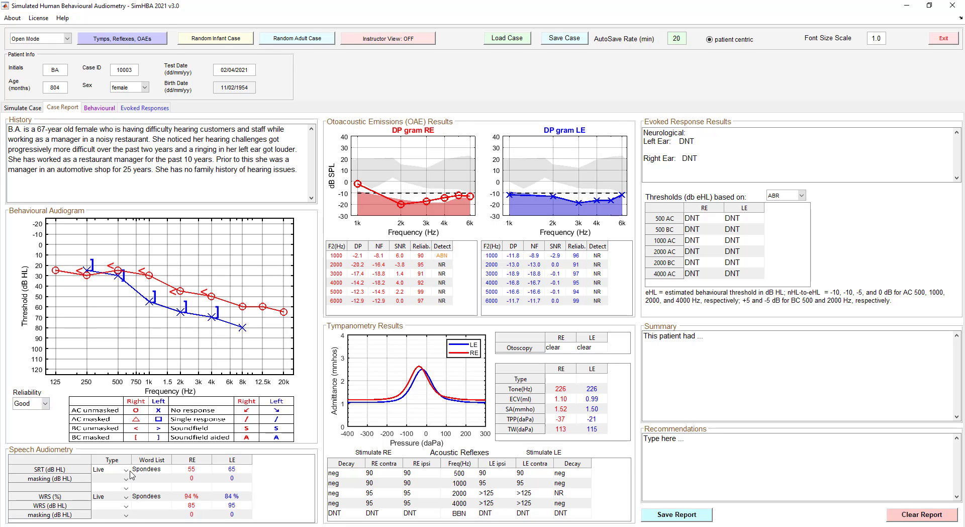
click(100, 108)
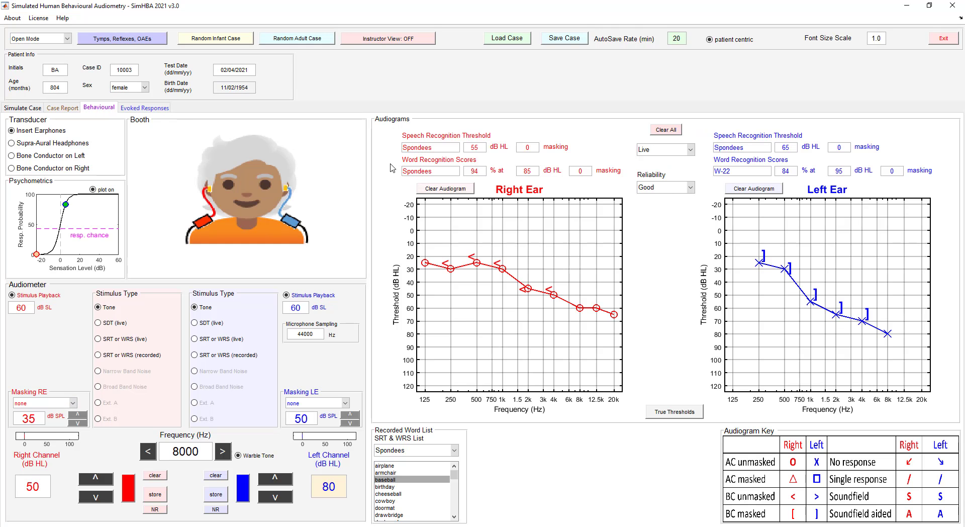
drag(451, 172, 391, 163)
text(Nu-6)
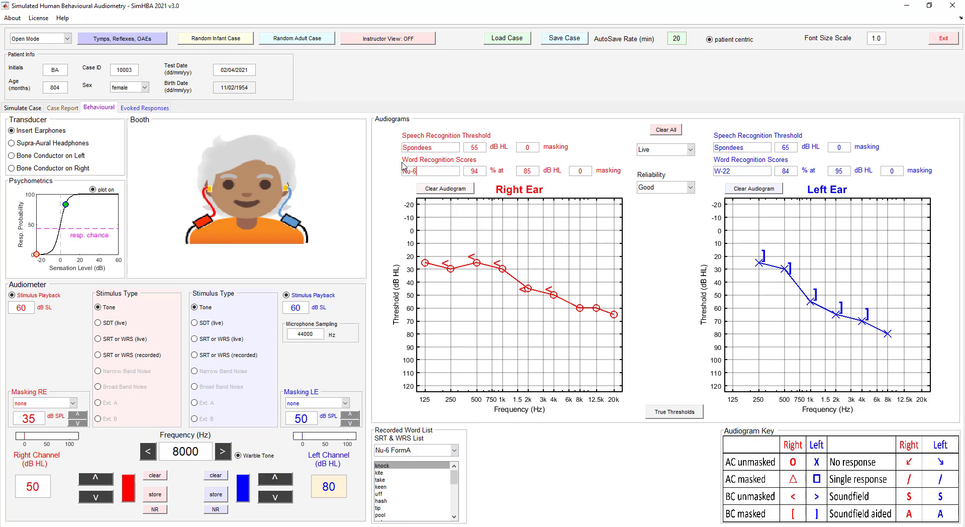
Review the reliability options, keeping Good, and briefly overlay the true thresholds on both audiograms.
click(662, 187)
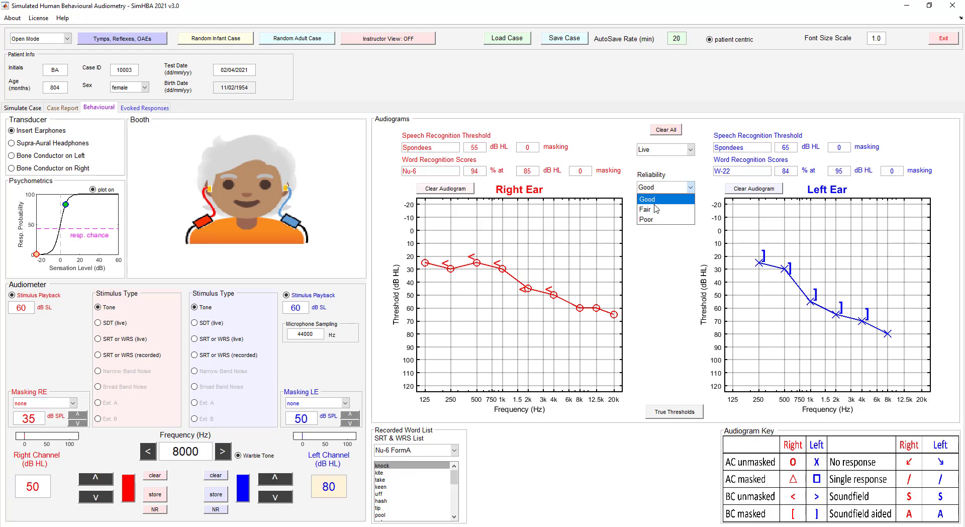
click(661, 250)
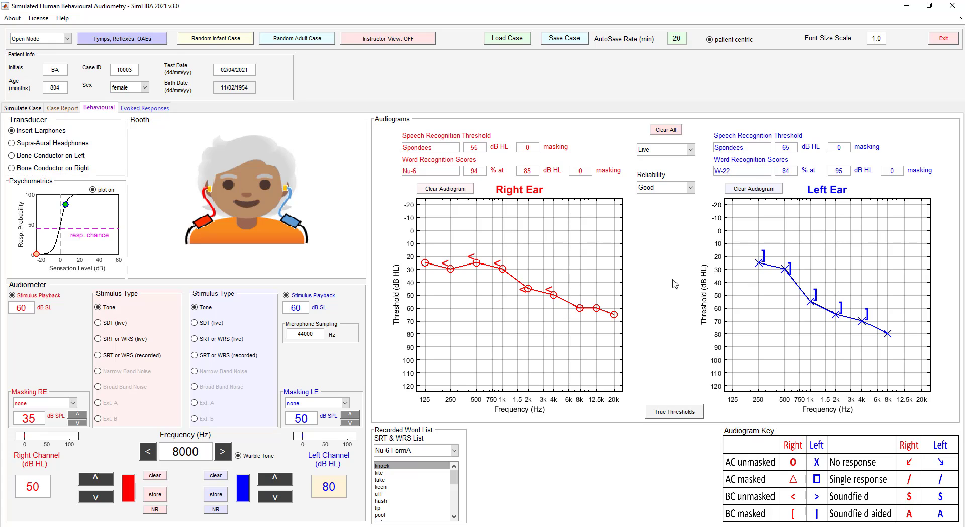
click(679, 412)
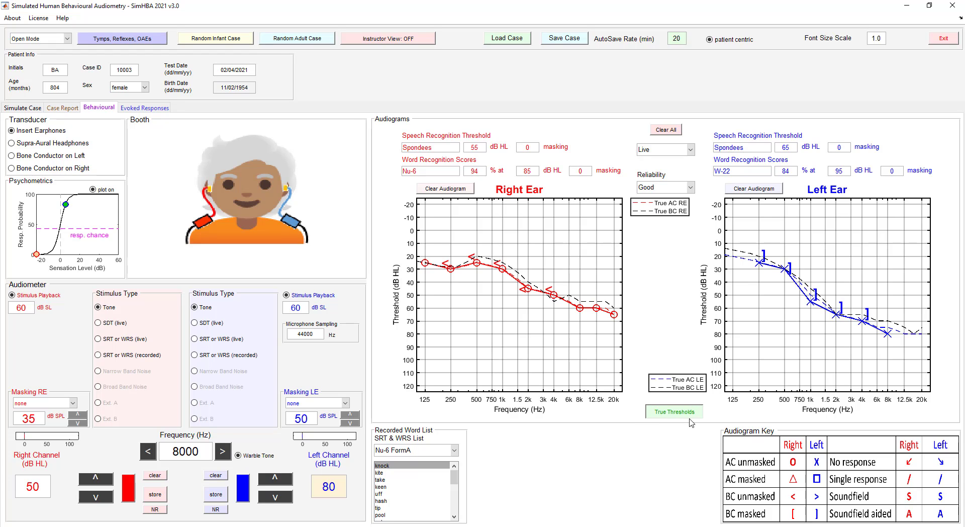
click(671, 410)
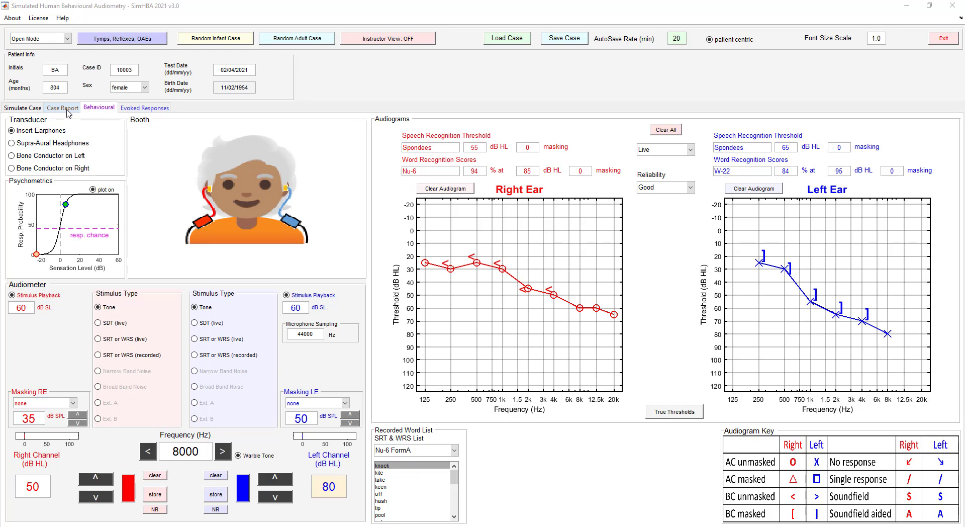
Add "Patient recently went to a outdoor rock concert." to the case report history and revisit the report after viewing the behavioural page.
click(65, 108)
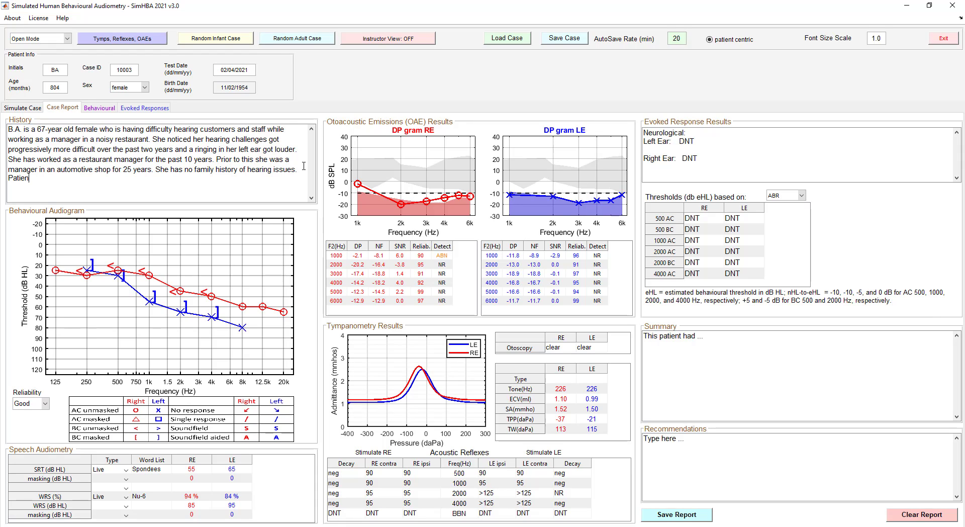
text(cently went to a outdoor rock co)
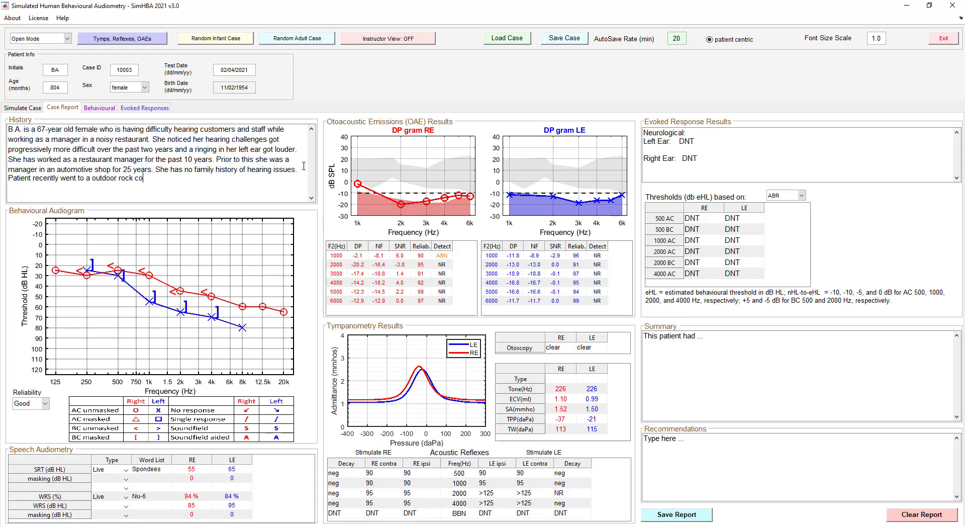
text(ncert.)
click(103, 109)
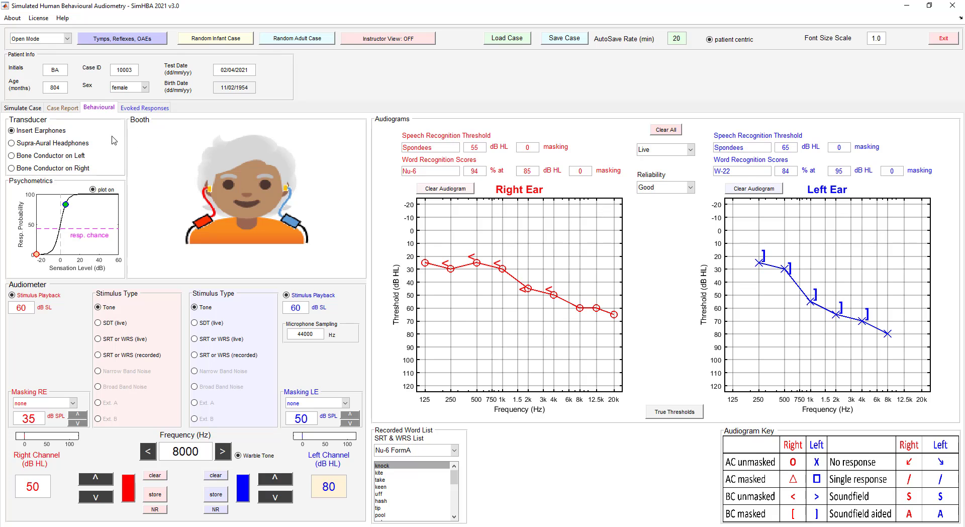
click(64, 109)
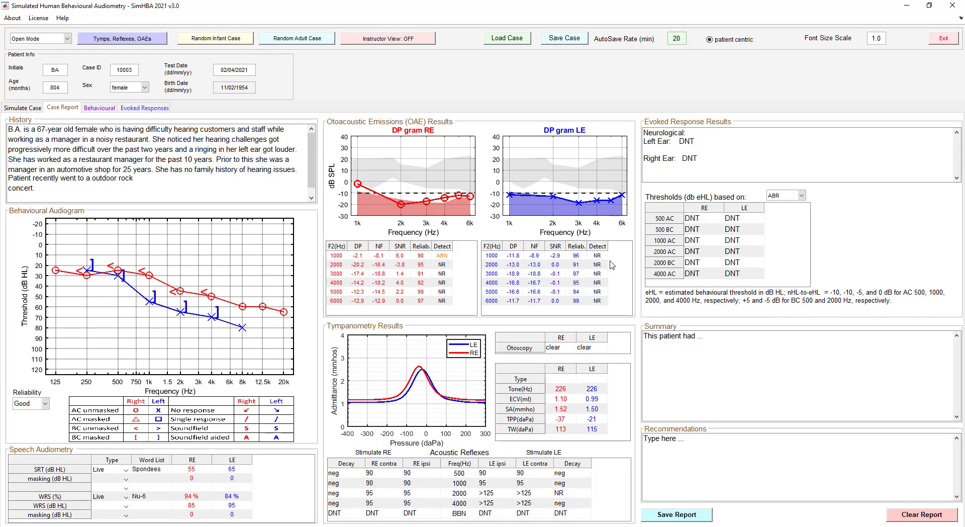
Open the tympanometry, reflex and OAE testing area and run a DPOAE test on the right ear.
click(144, 40)
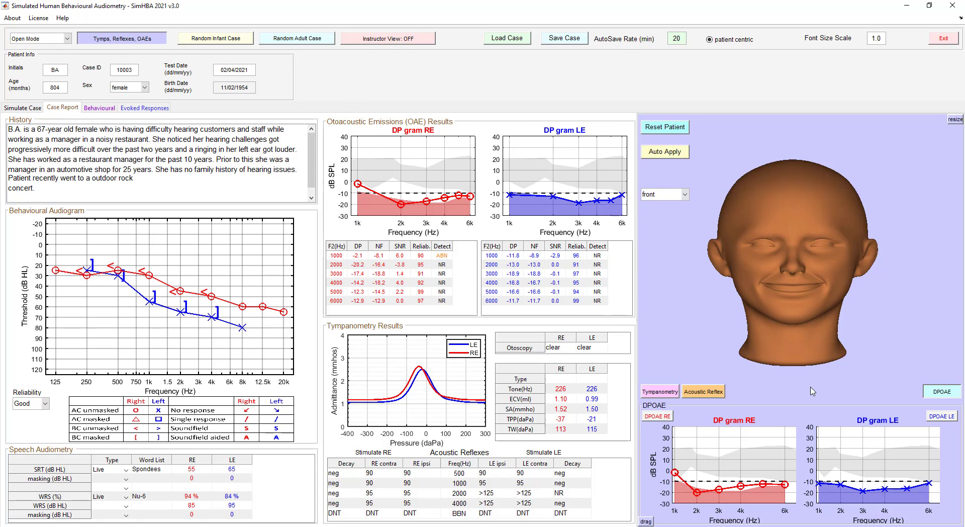
click(947, 395)
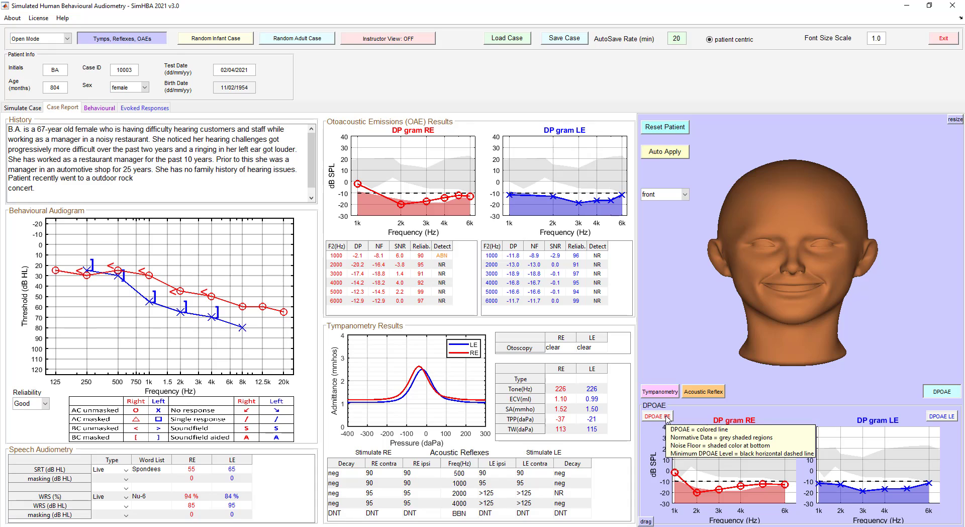
click(667, 417)
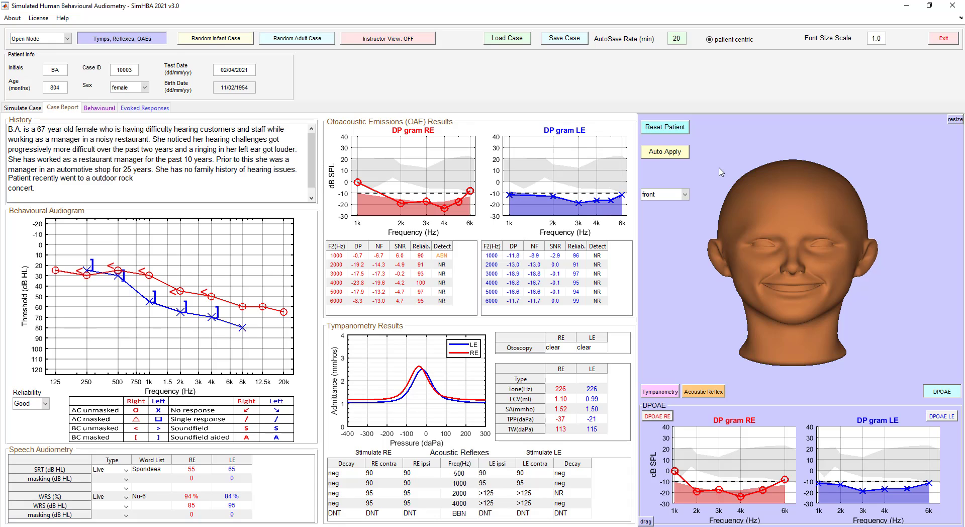
Run tympanometry on the right ear and on the left ear.
click(663, 391)
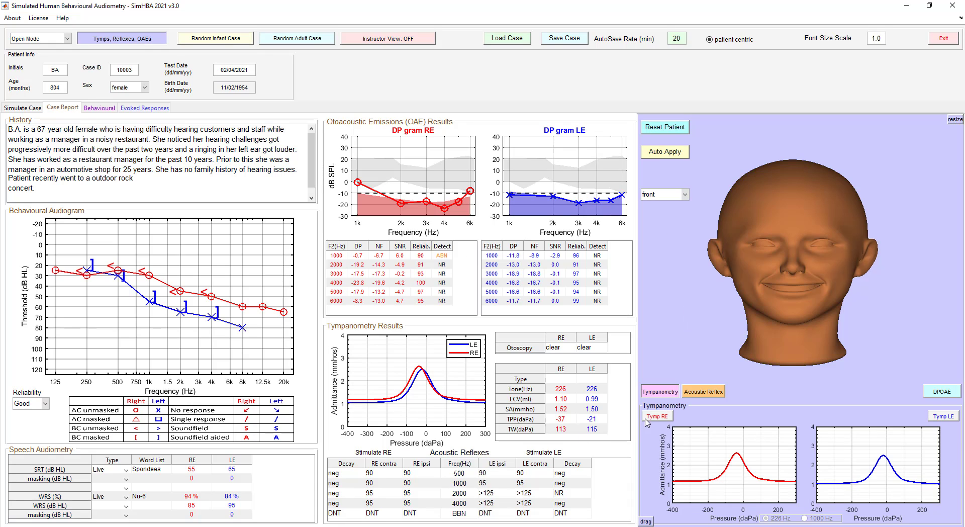
click(665, 418)
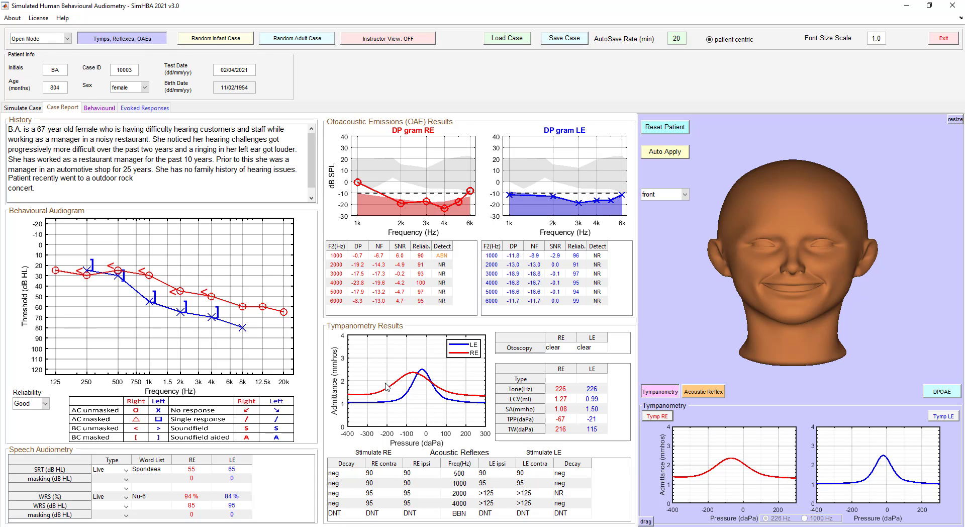
click(950, 417)
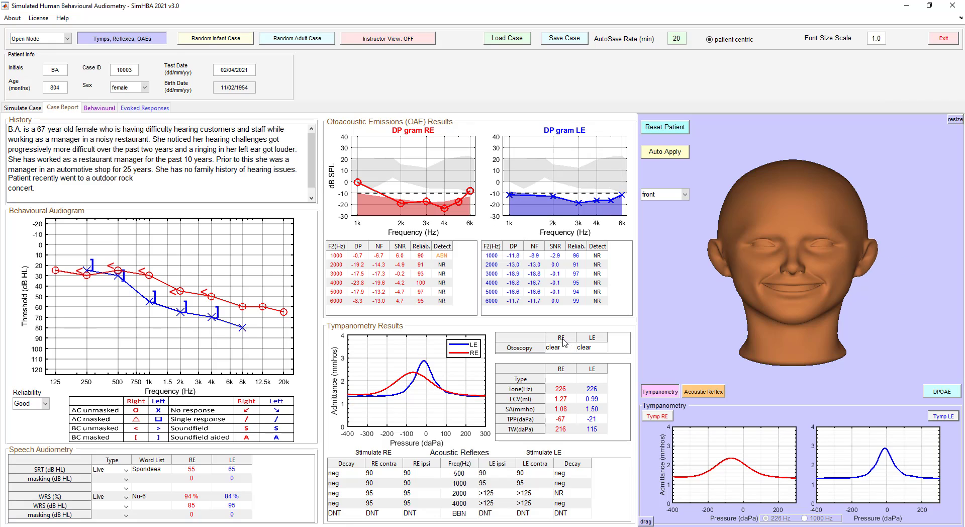
Enter tympanogram type A for both the right and left ears in the tympanometry results.
click(564, 380)
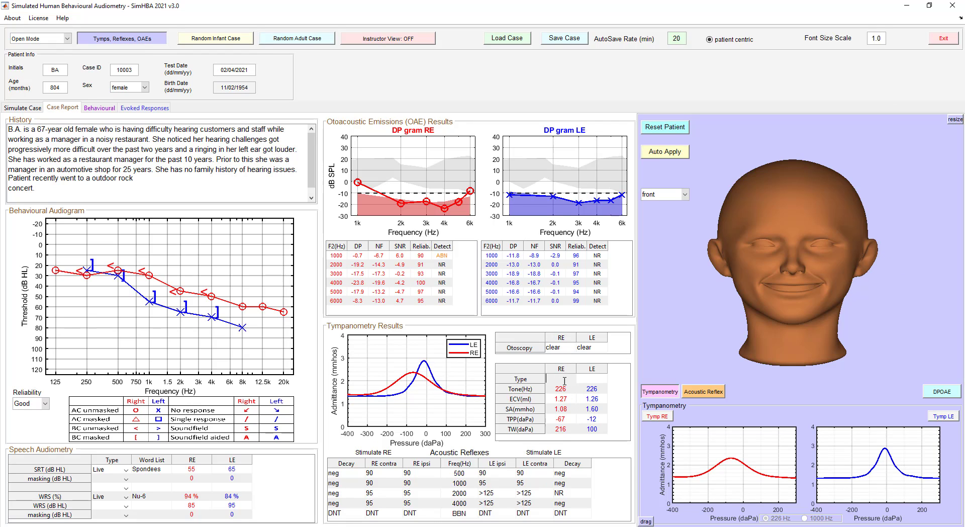
text(A)
key(Tab)
click(598, 377)
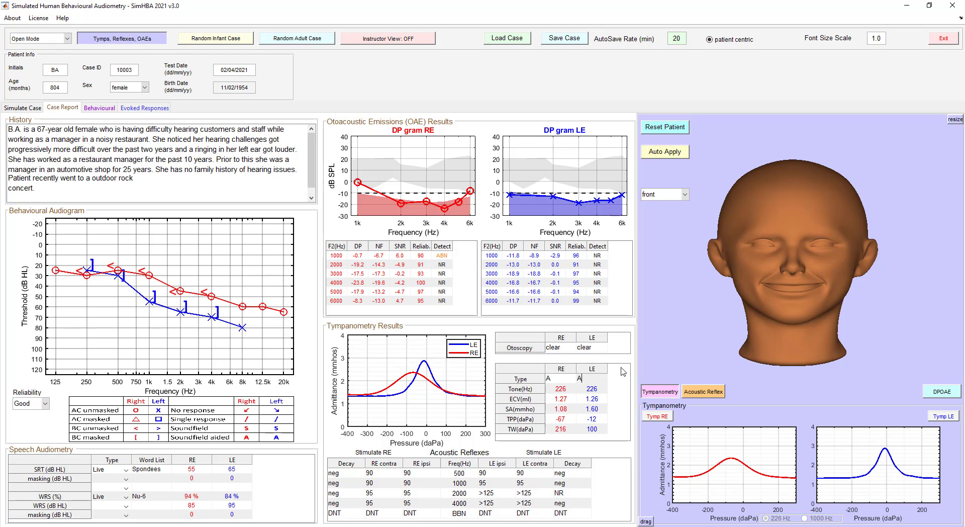
click(617, 354)
Open acoustic reflex testing and run the right ear's ipsilateral reflex test at 500 Hz in Auto mode.
click(718, 397)
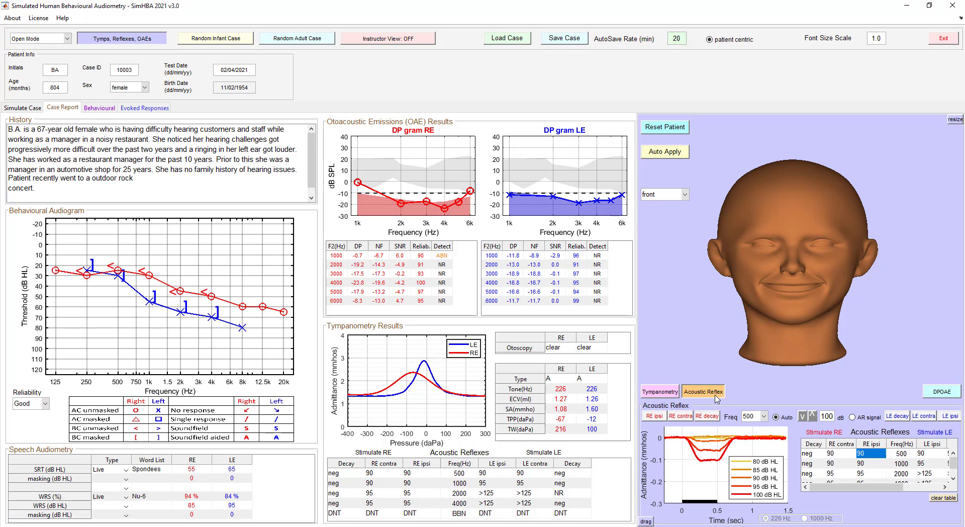
click(656, 416)
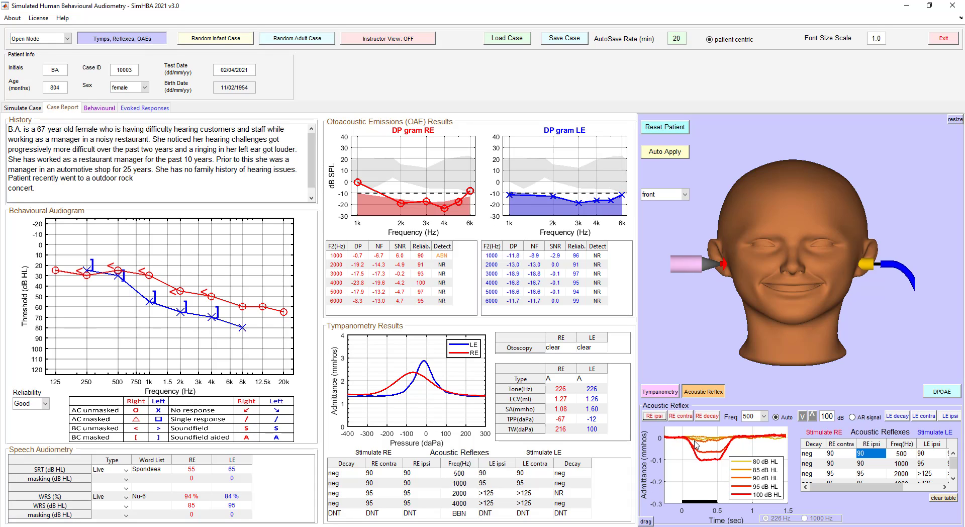
Overwrite the right ear's 500 Hz ipsilateral reflex threshold with 95 and set it back to 90.
double_click(877, 453)
text(9)
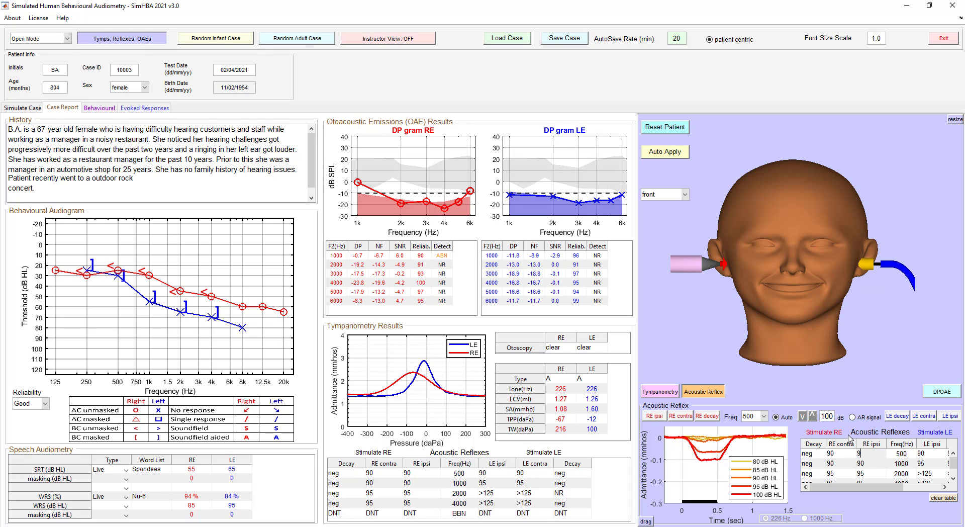
text(5)
key(Return)
click(879, 455)
text(90)
key(Return)
double_click(872, 463)
Keep the stimulus frequency at 500 Hz and run the right ear's ipsilateral reflex at 90 dB in AR signal mode.
click(762, 416)
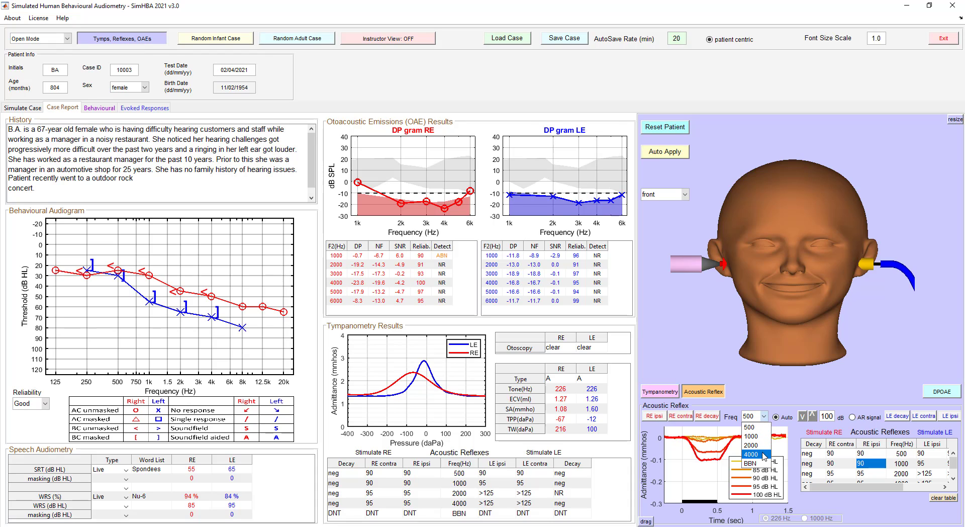
click(785, 406)
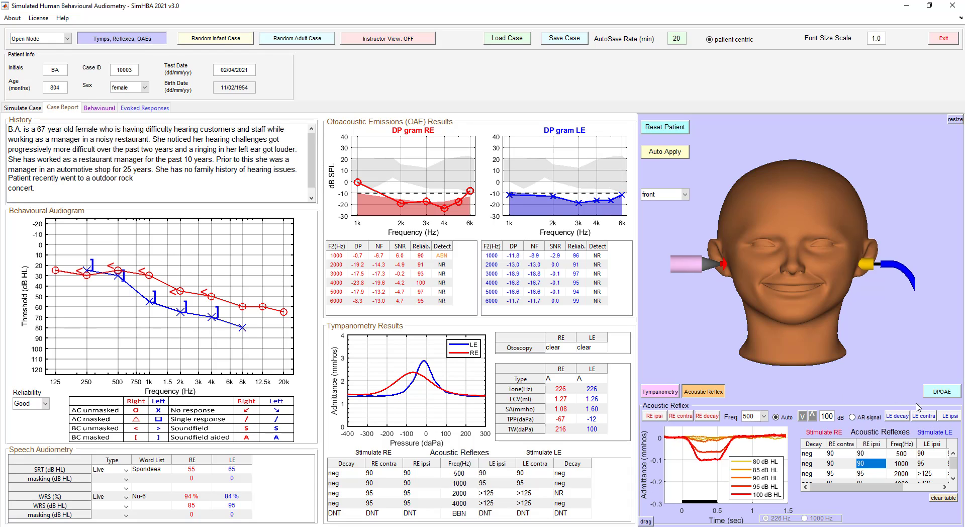
click(854, 417)
click(803, 416)
click(655, 416)
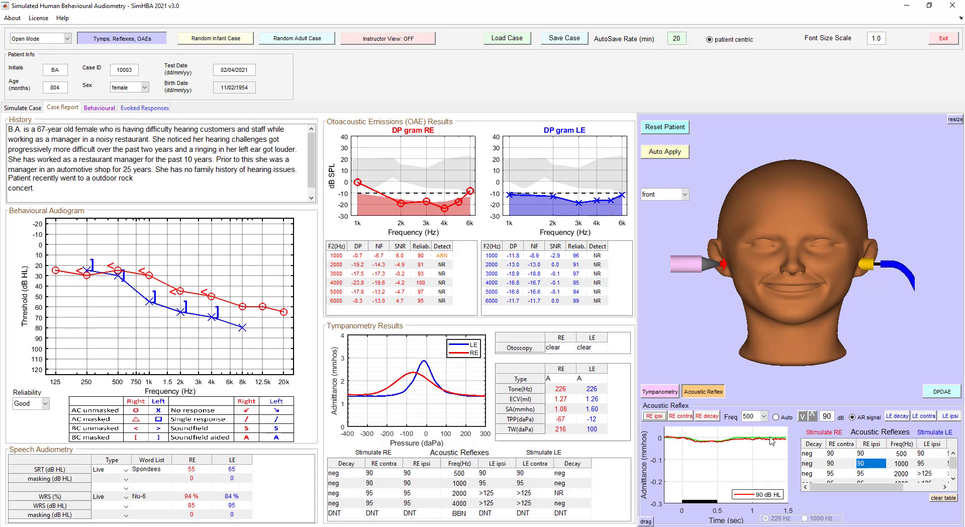
Close the tympanometry, reflex and OAE testing area and save the case report.
click(141, 41)
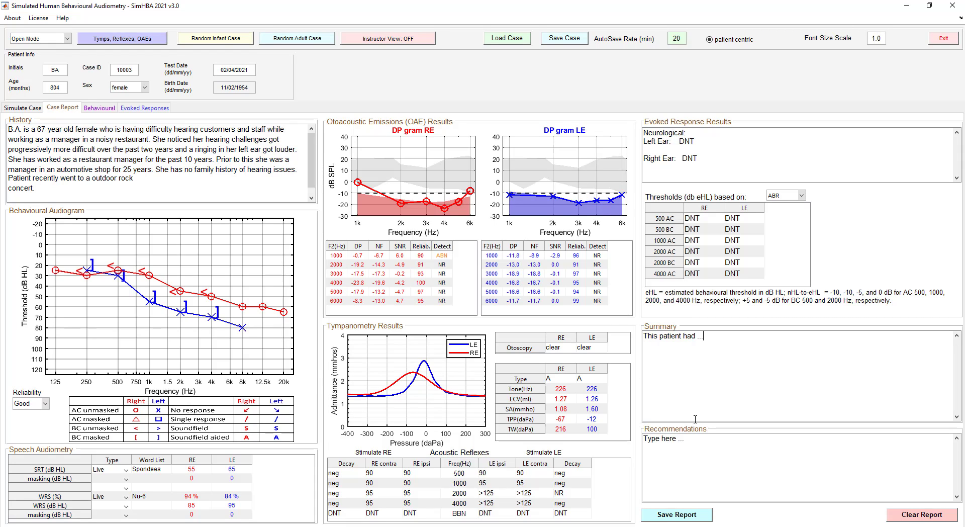
click(703, 439)
click(698, 518)
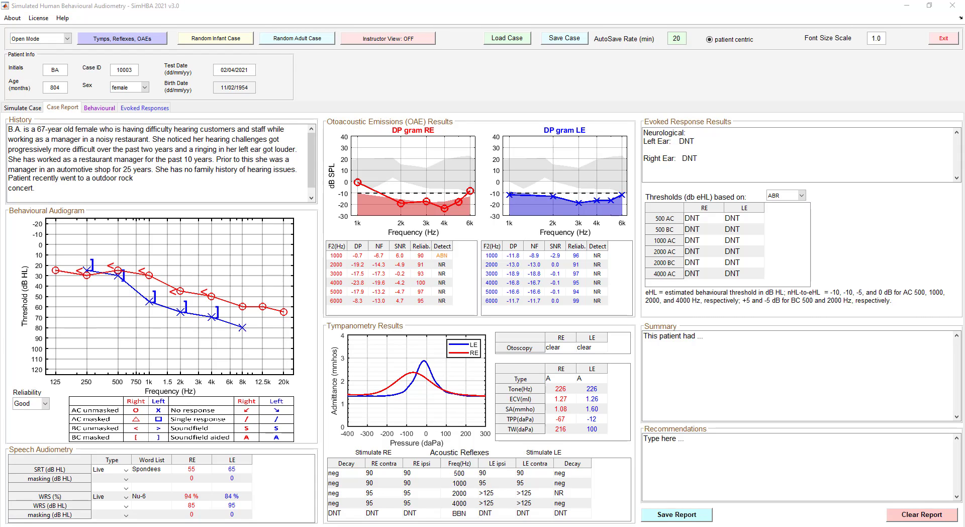